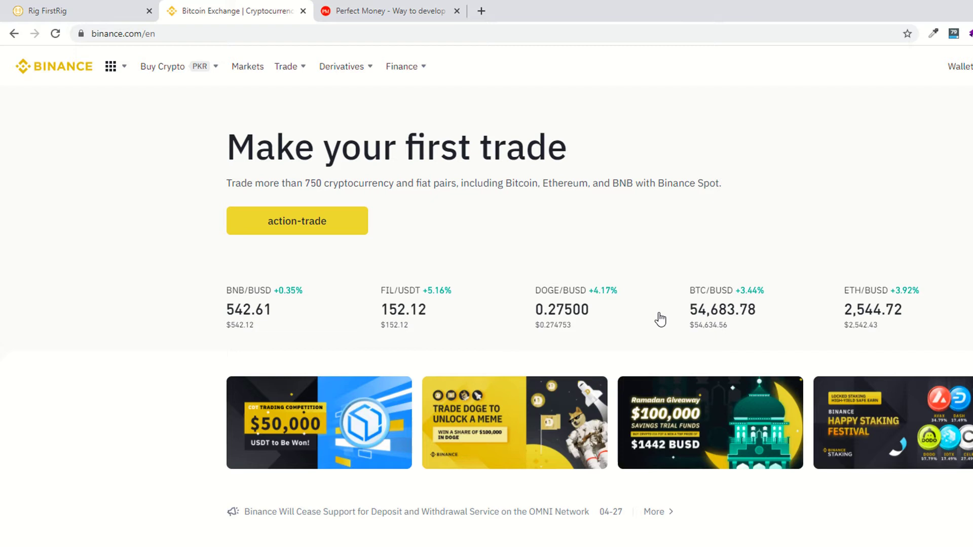
Switch to the Perfect Money site and check the USD account balance available for payment.
{"action": "left_click", "coordinate": [359, 10]}
{"action": "scroll", "coordinate": [339, 203], "scroll_direction": "up", "scroll_amount": 3}
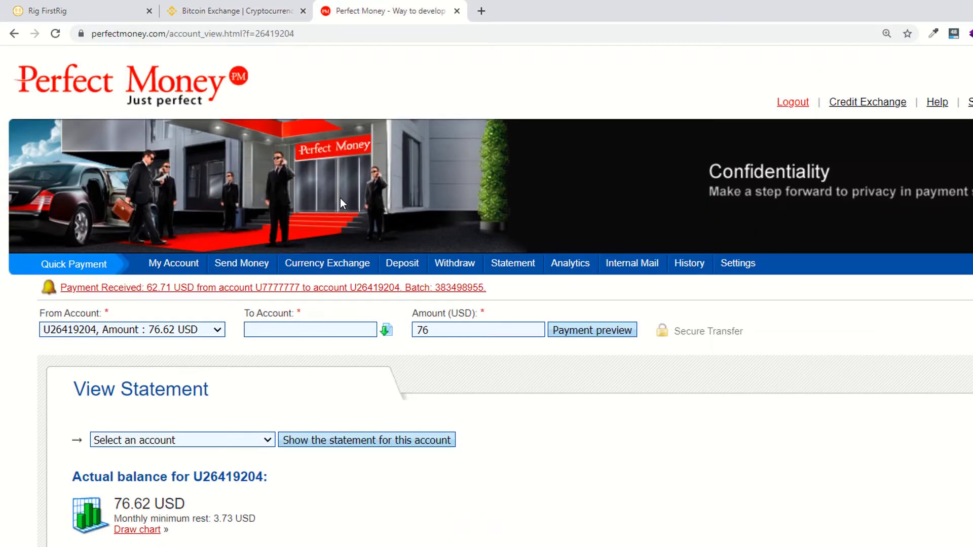
{"action": "scroll", "coordinate": [342, 198], "scroll_direction": "down", "scroll_amount": 3}
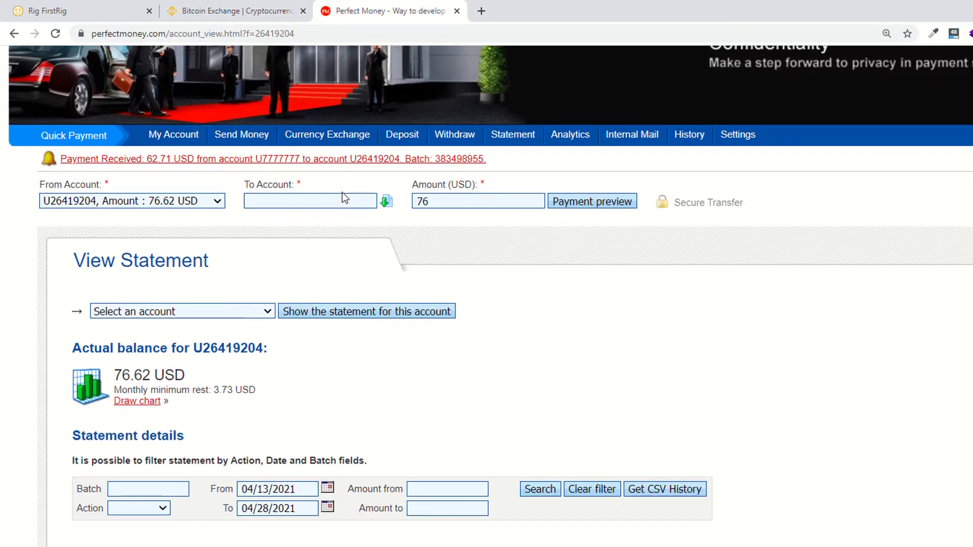
{"action": "scroll", "coordinate": [312, 229], "scroll_direction": "up", "scroll_amount": 3}
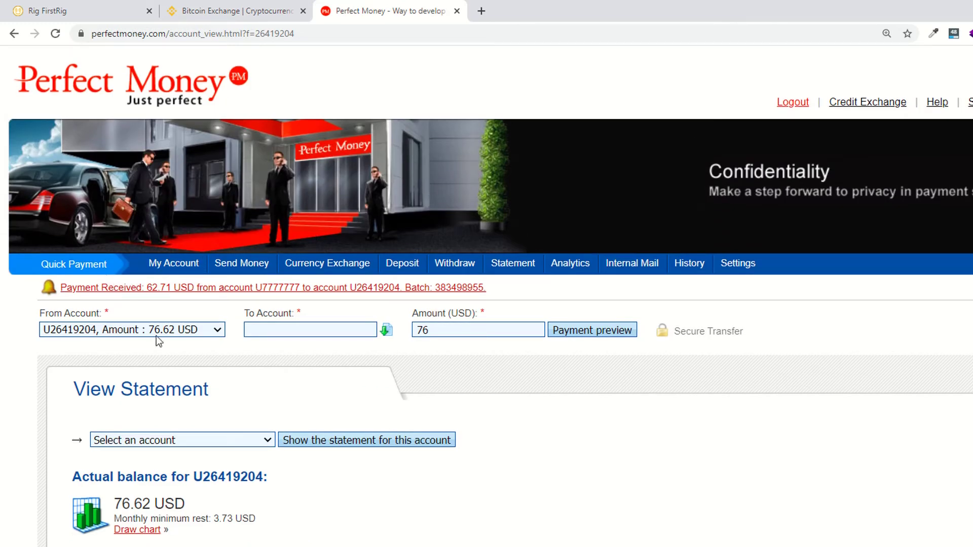
Return to Binance, reload the home page and check the account's verification status in the profile overview.
{"action": "left_click", "coordinate": [241, 6]}
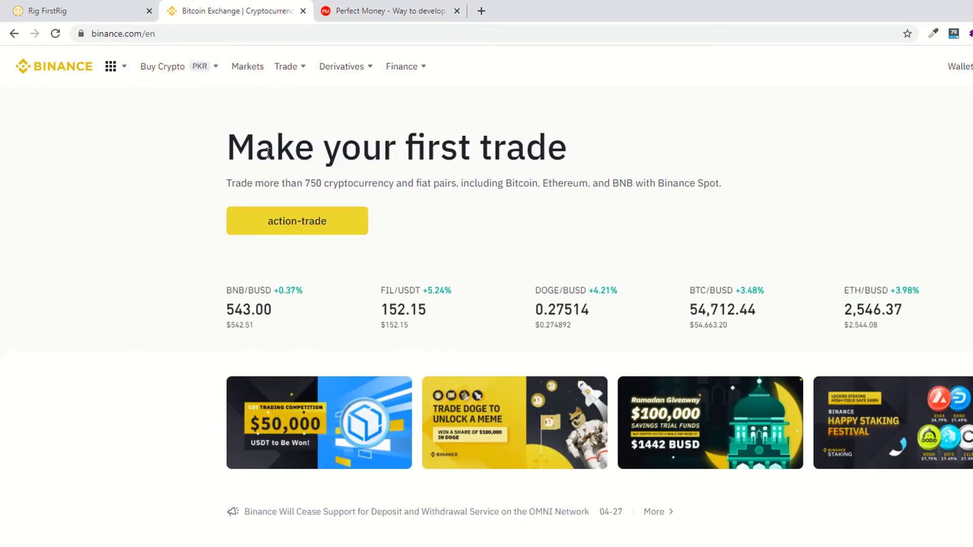
{"action": "left_click", "coordinate": [122, 34]}
{"action": "key", "text": "Return"}
{"action": "mouse_move", "coordinate": [111, 66]}
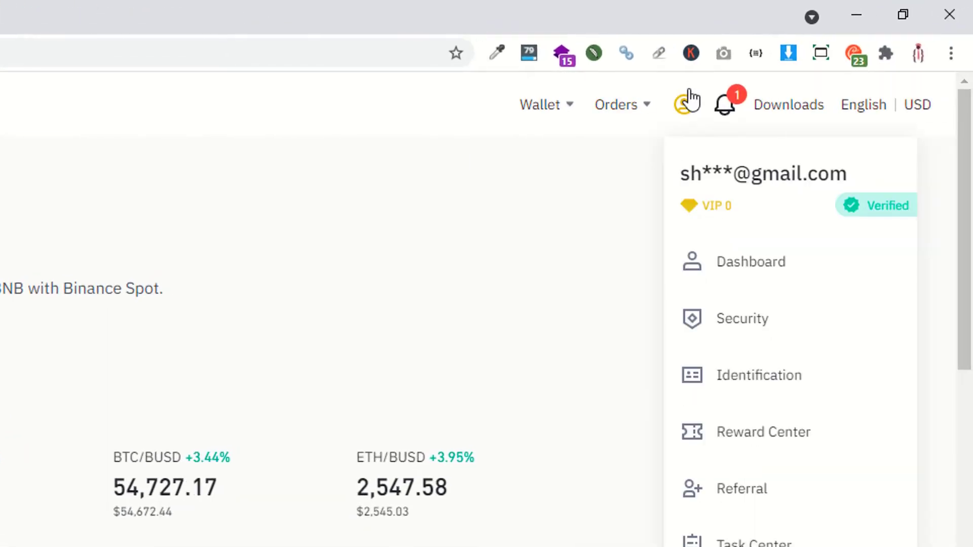
{"action": "mouse_move", "coordinate": [717, 105]}
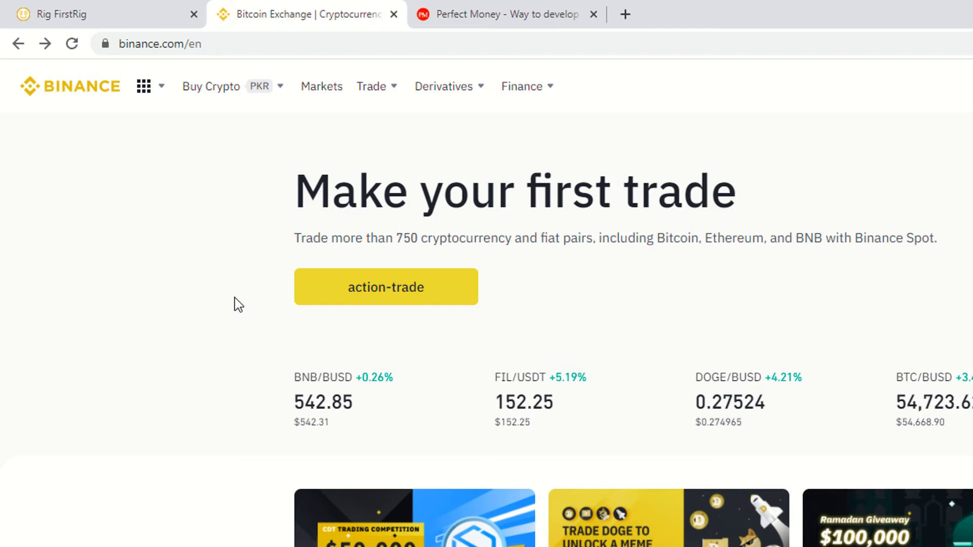
Look up USD among the currencies for buying crypto and open P2P Trading.
{"action": "mouse_move", "coordinate": [245, 81]}
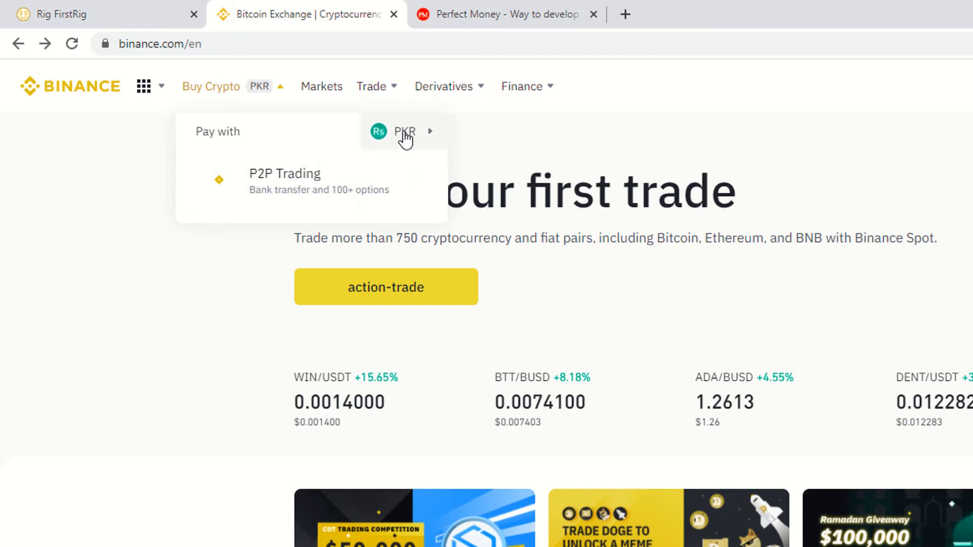
{"action": "mouse_move", "coordinate": [404, 137]}
{"action": "left_click", "coordinate": [487, 137]}
{"action": "type", "text": "usd"}
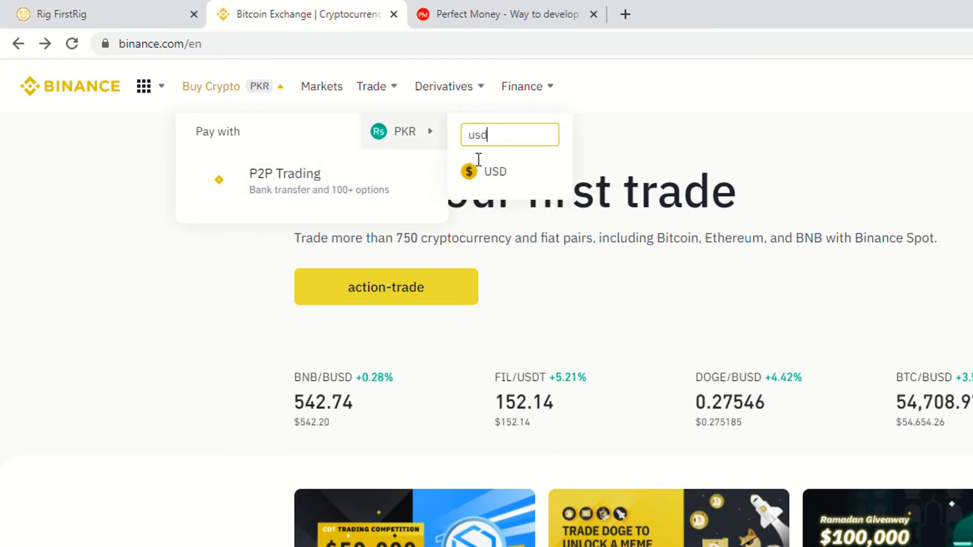
{"action": "left_click", "coordinate": [317, 147]}
{"action": "left_click", "coordinate": [296, 174]}
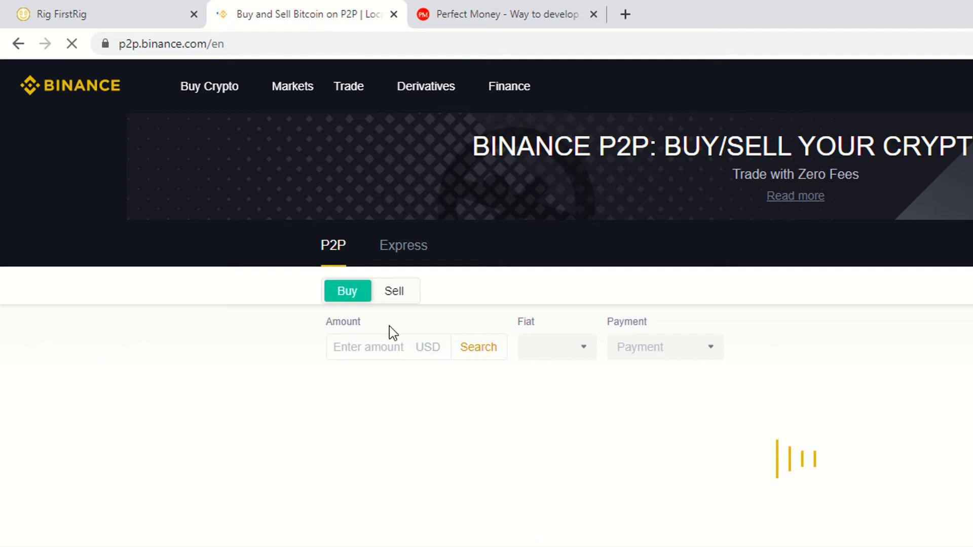
Filter the USDT buy offers by the Perfect Money payment method.
{"action": "left_click", "coordinate": [685, 368]}
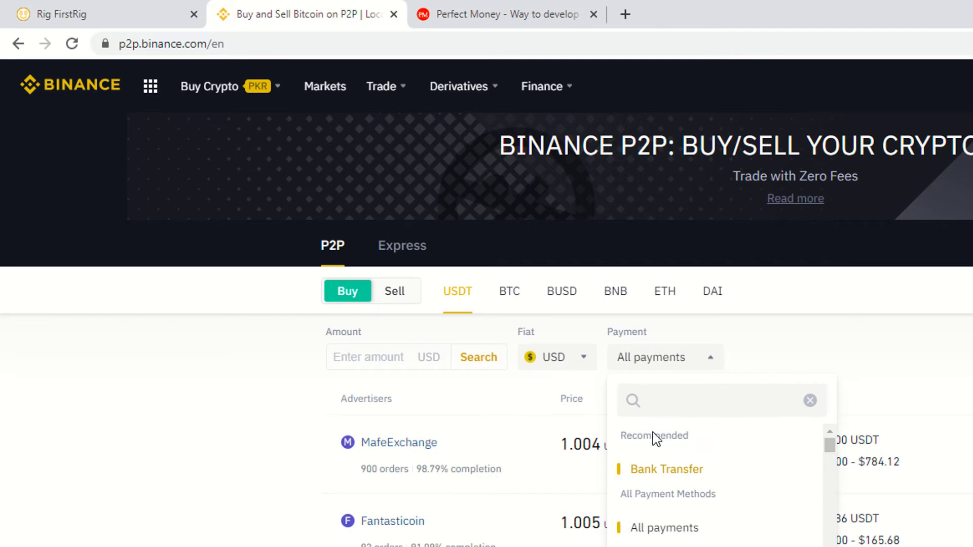
{"action": "left_click", "coordinate": [651, 438]}
{"action": "left_click", "coordinate": [668, 366]}
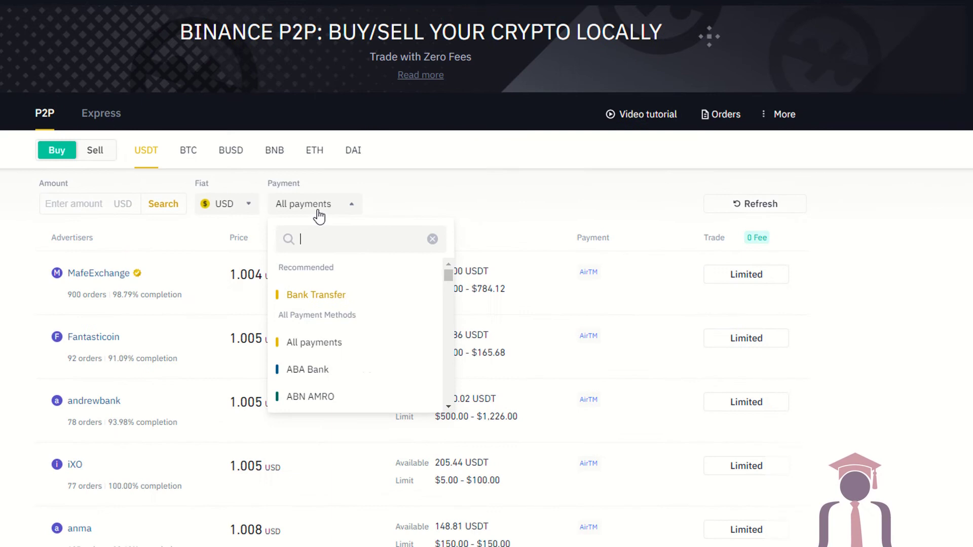
{"action": "type", "text": "perf"}
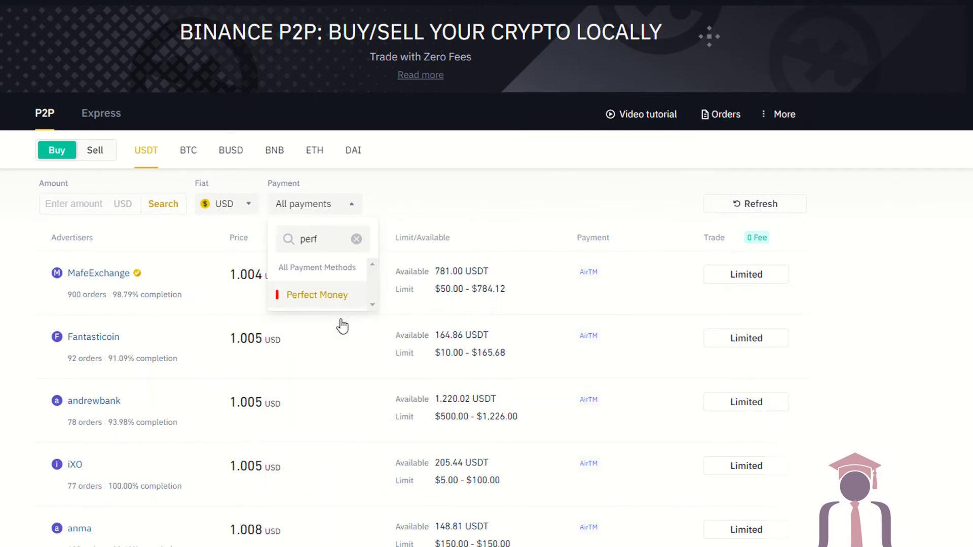
{"action": "left_click", "coordinate": [352, 305]}
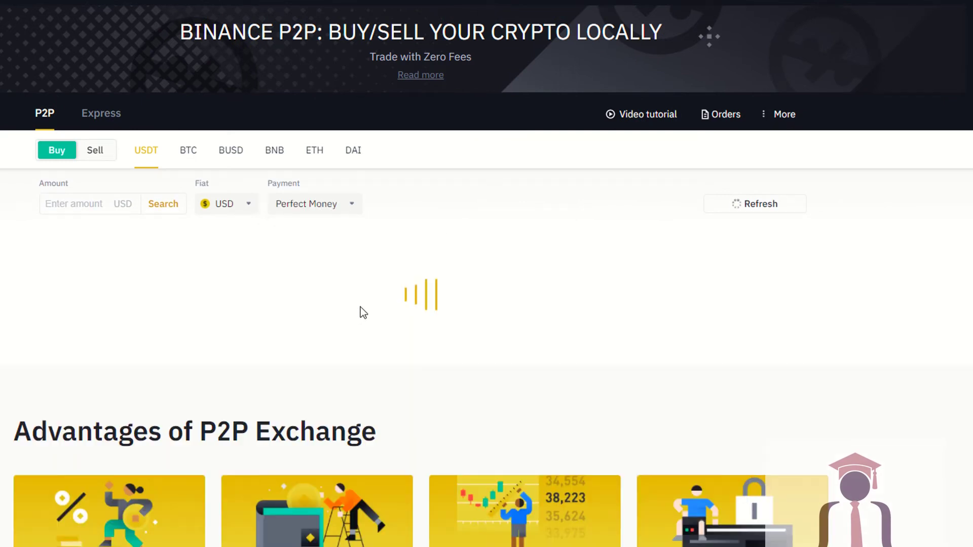
Examine the Perfect Money advertisers, comparing their order counts and completion rates.
{"action": "scroll", "coordinate": [365, 310], "scroll_direction": "down", "scroll_amount": 9}
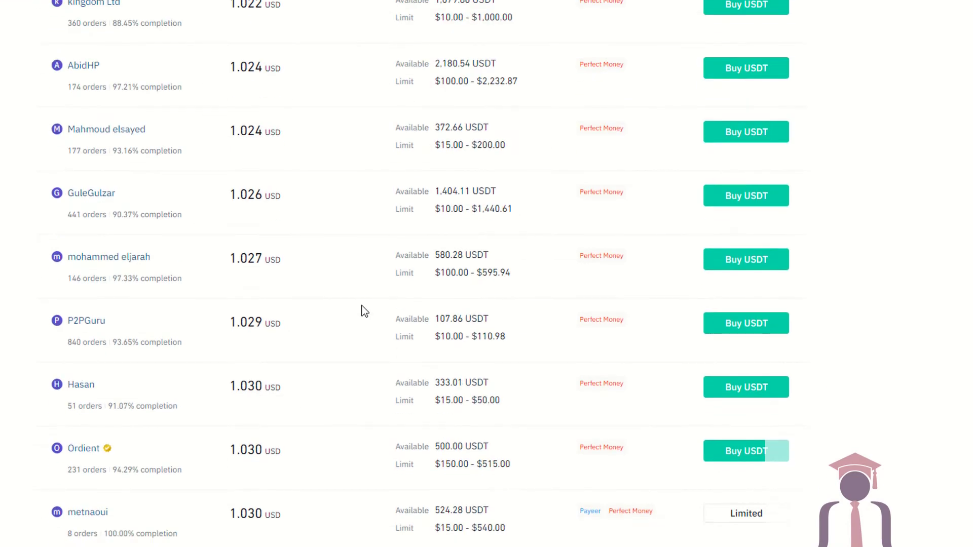
{"action": "scroll", "coordinate": [364, 310], "scroll_direction": "down", "scroll_amount": 1}
{"action": "scroll", "coordinate": [364, 311], "scroll_direction": "up", "scroll_amount": 4}
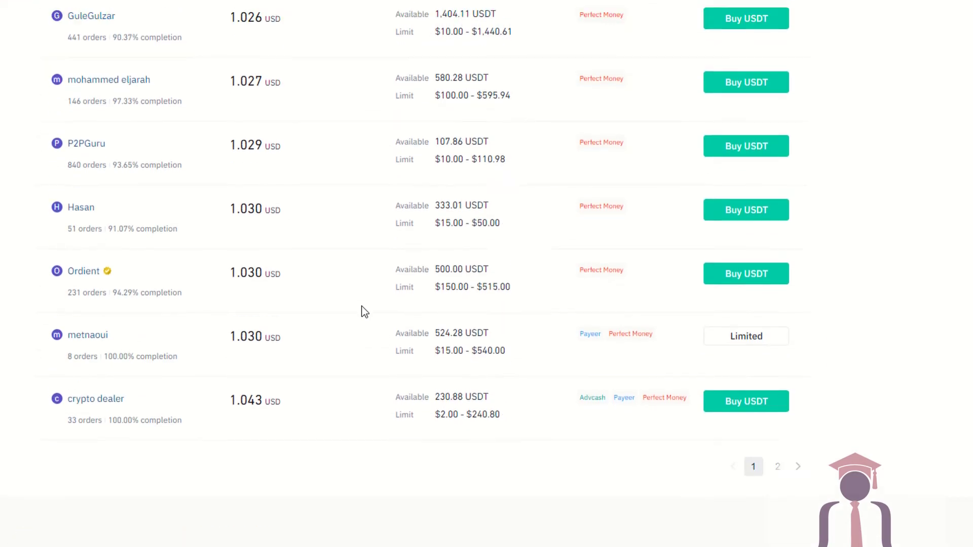
{"action": "scroll", "coordinate": [364, 310], "scroll_direction": "down", "scroll_amount": 3}
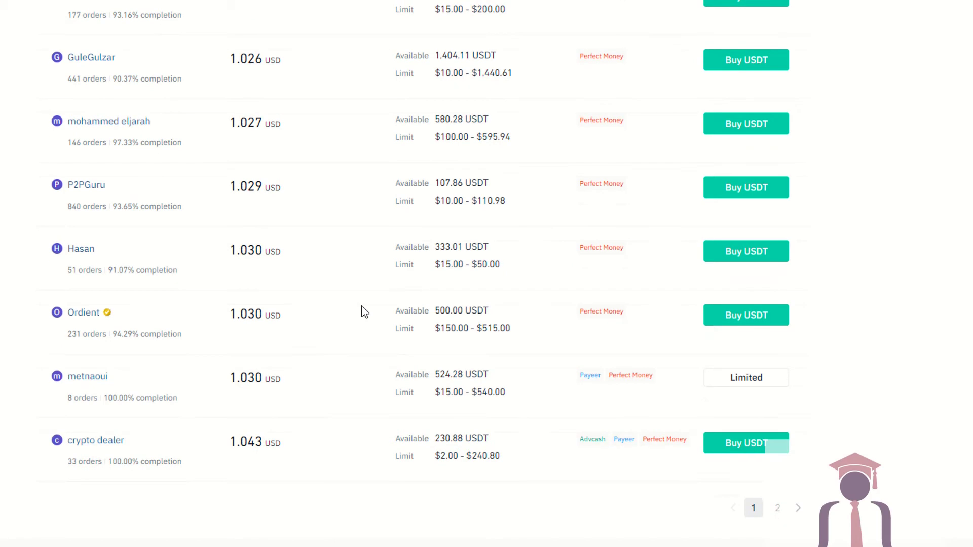
{"action": "left_click_drag", "start_coordinate": [115, 332], "coordinate": [130, 335]}
{"action": "scroll", "coordinate": [131, 335], "scroll_direction": "up", "scroll_amount": 8}
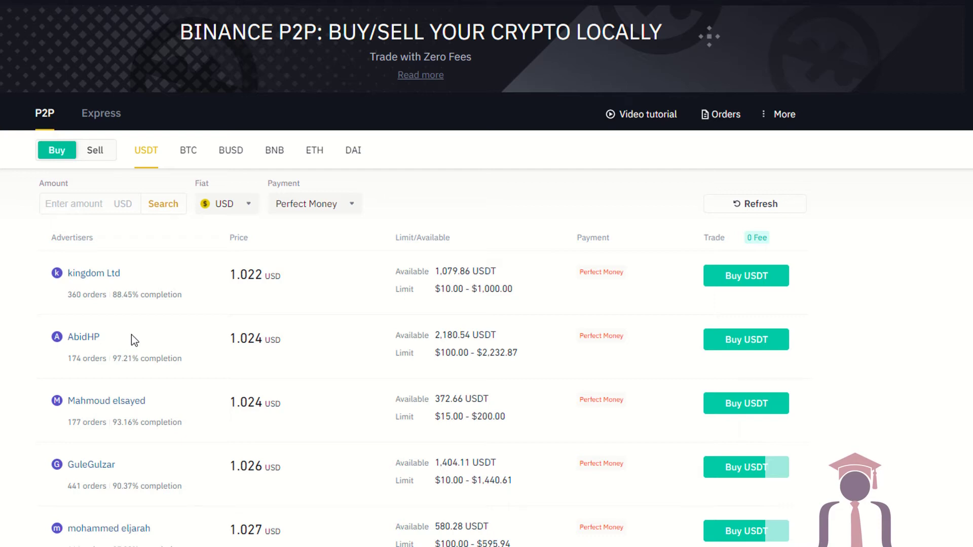
{"action": "left_click_drag", "start_coordinate": [107, 295], "coordinate": [88, 295]}
{"action": "double_click", "coordinate": [126, 301]}
{"action": "scroll", "coordinate": [122, 300], "scroll_direction": "down", "scroll_amount": 1}
{"action": "left_click_drag", "start_coordinate": [112, 290], "coordinate": [131, 289]}
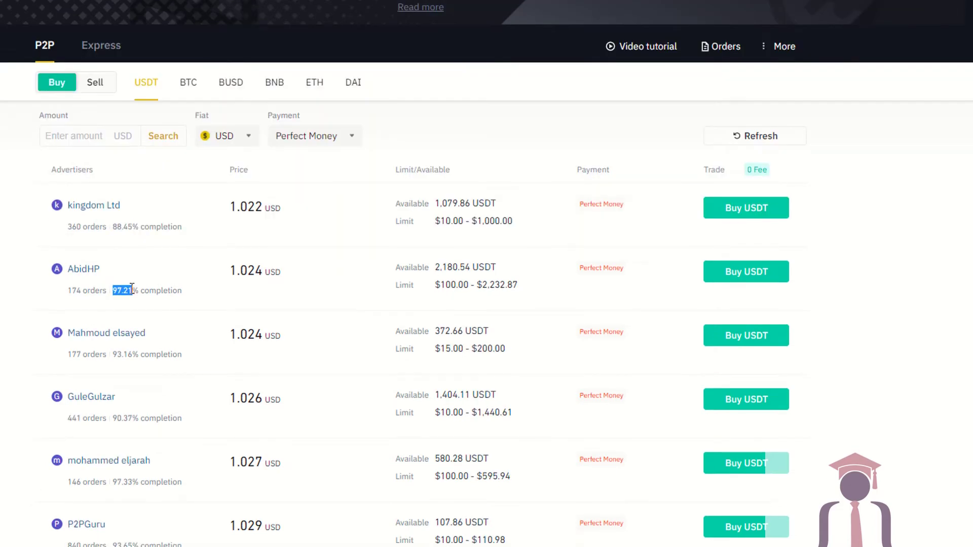
{"action": "left_click", "coordinate": [71, 290]}
{"action": "scroll", "coordinate": [86, 317], "scroll_direction": "down", "scroll_amount": 4}
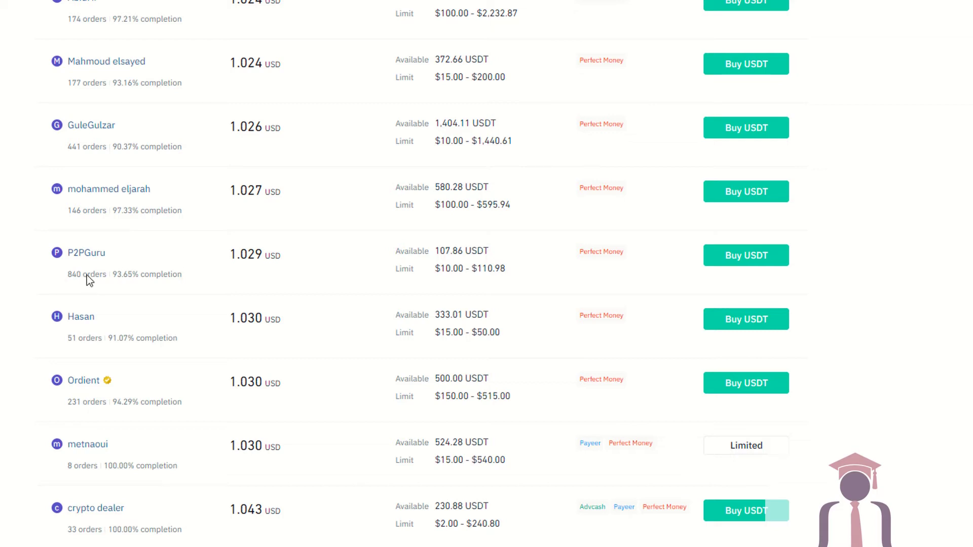
Open the USDT offer of the seller with 840 orders and review its terms and conditions and payment time limit.
{"action": "left_click", "coordinate": [752, 271]}
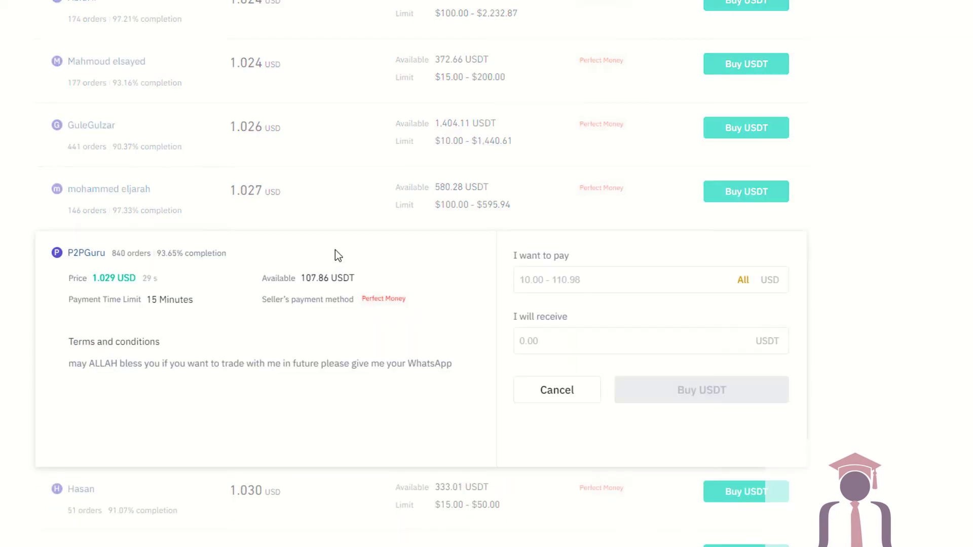
{"action": "scroll", "coordinate": [339, 246], "scroll_direction": "down", "scroll_amount": 4}
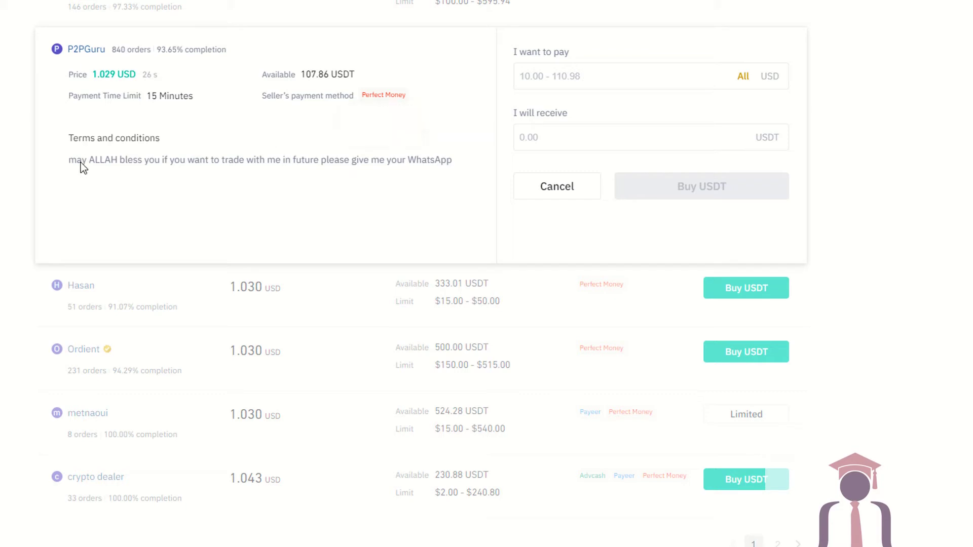
{"action": "left_click_drag", "start_coordinate": [69, 160], "coordinate": [429, 156]}
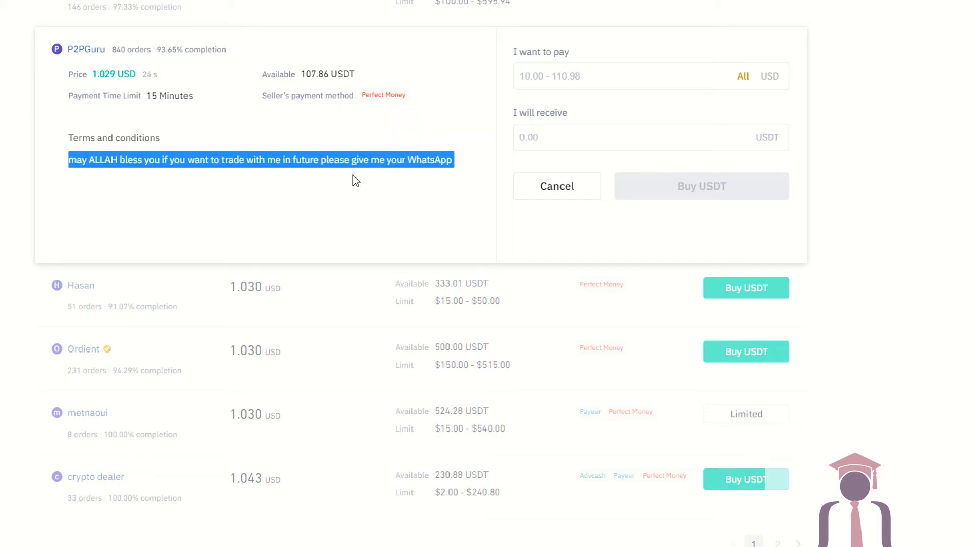
{"action": "left_click", "coordinate": [183, 179]}
{"action": "left_click_drag", "start_coordinate": [71, 140], "coordinate": [165, 143]}
{"action": "left_click", "coordinate": [113, 169]}
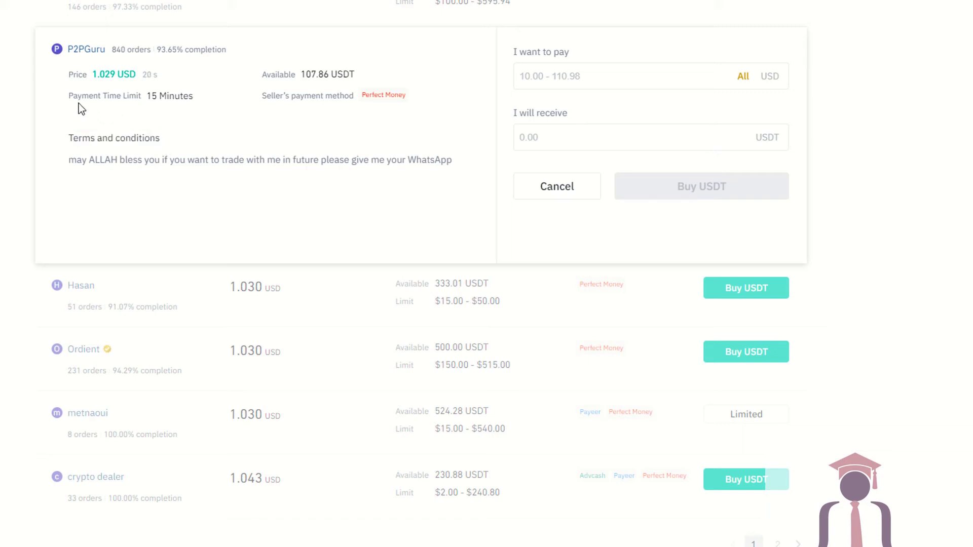
{"action": "left_click_drag", "start_coordinate": [150, 99], "coordinate": [199, 97]}
{"action": "left_click", "coordinate": [163, 134]}
{"action": "scroll", "coordinate": [161, 181], "scroll_direction": "up", "scroll_amount": 3}
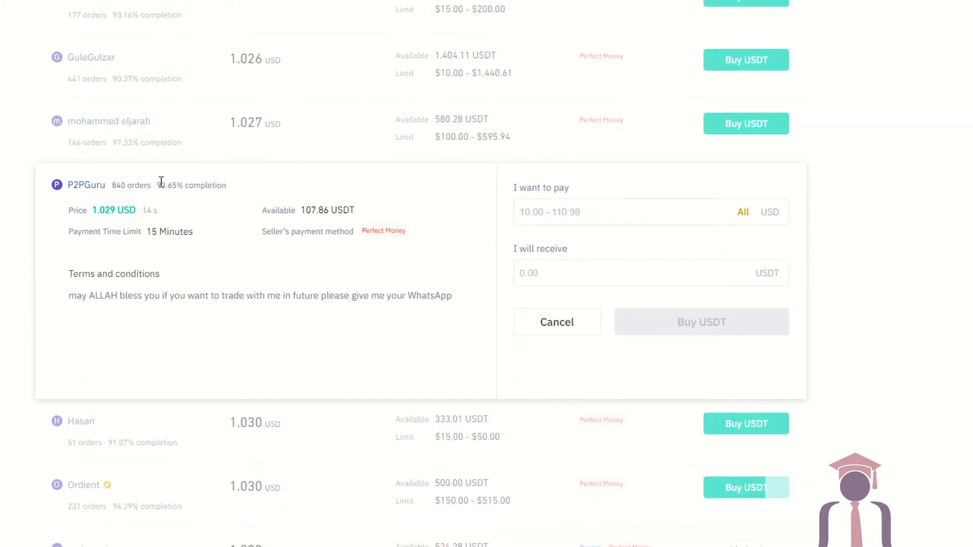
{"action": "scroll", "coordinate": [161, 182], "scroll_direction": "down", "scroll_amount": 1}
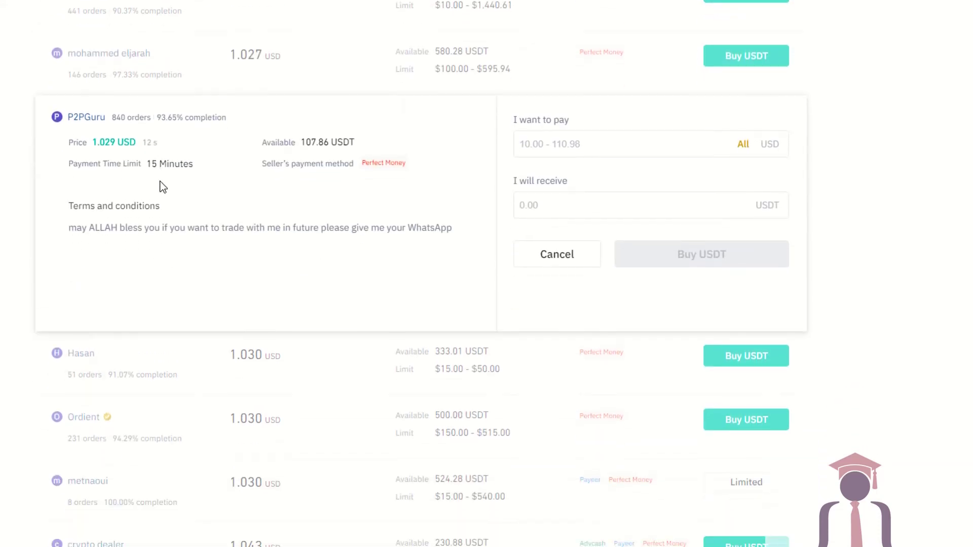
Set the amount to pay to 76 USD and place the USDT buy order.
{"action": "left_click", "coordinate": [538, 147]}
{"action": "type", "text": "76"}
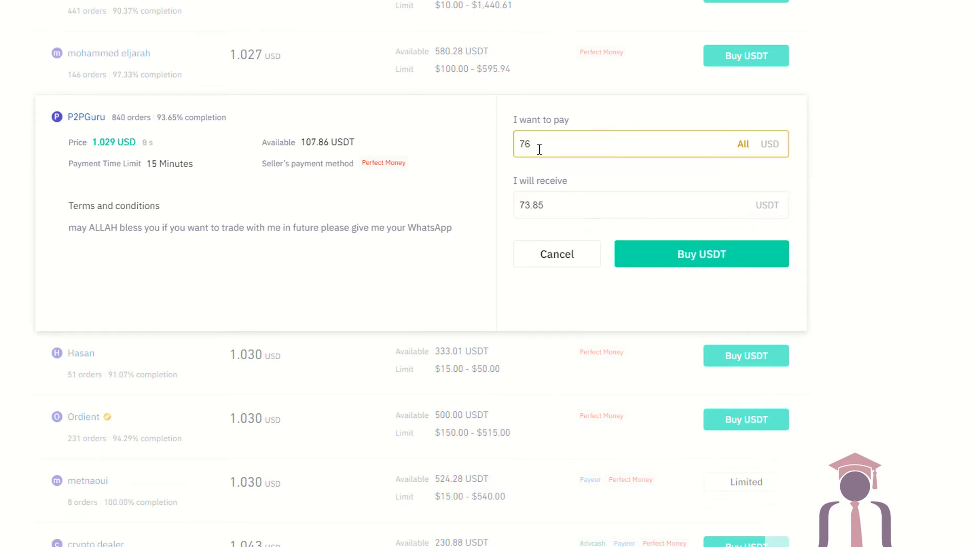
{"action": "left_click", "coordinate": [608, 117]}
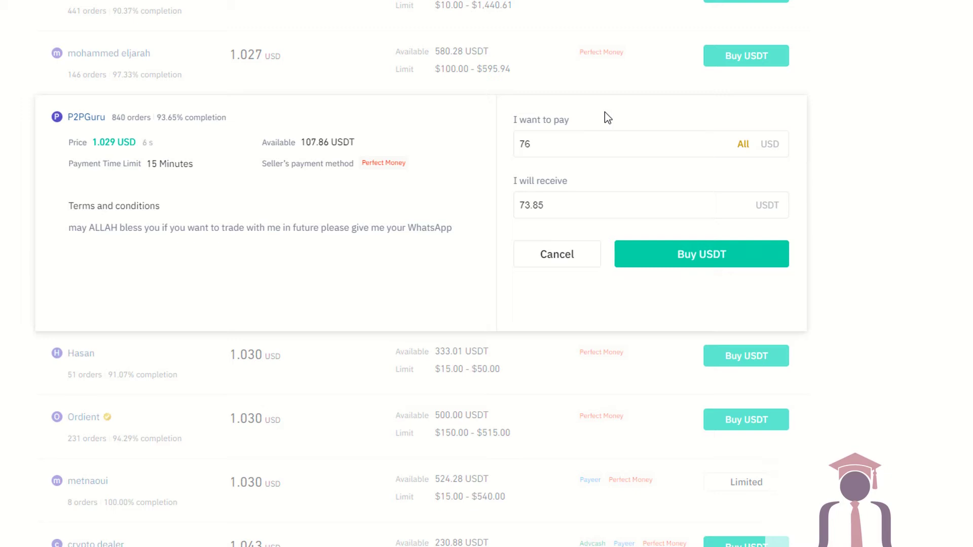
{"action": "left_click", "coordinate": [536, 205]}
{"action": "left_click", "coordinate": [527, 223]}
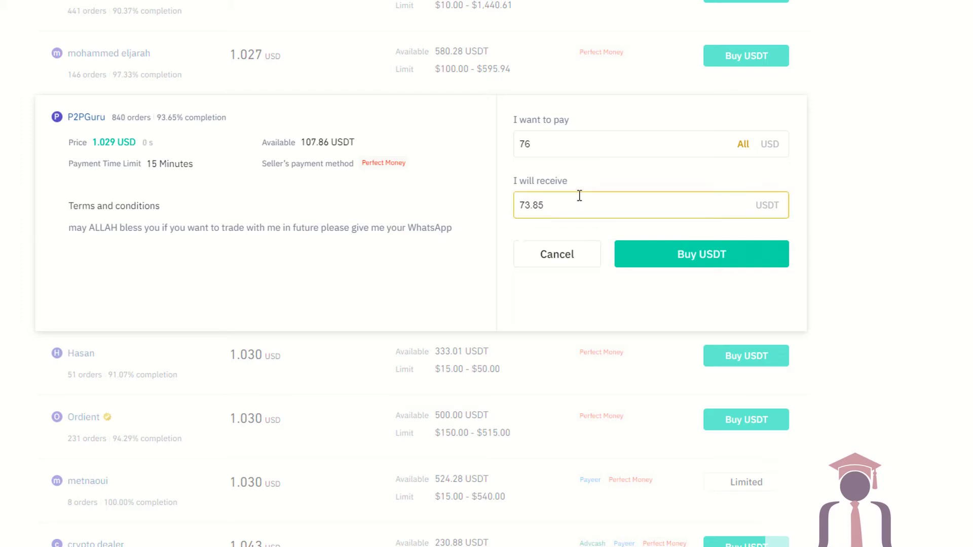
{"action": "left_click", "coordinate": [713, 257]}
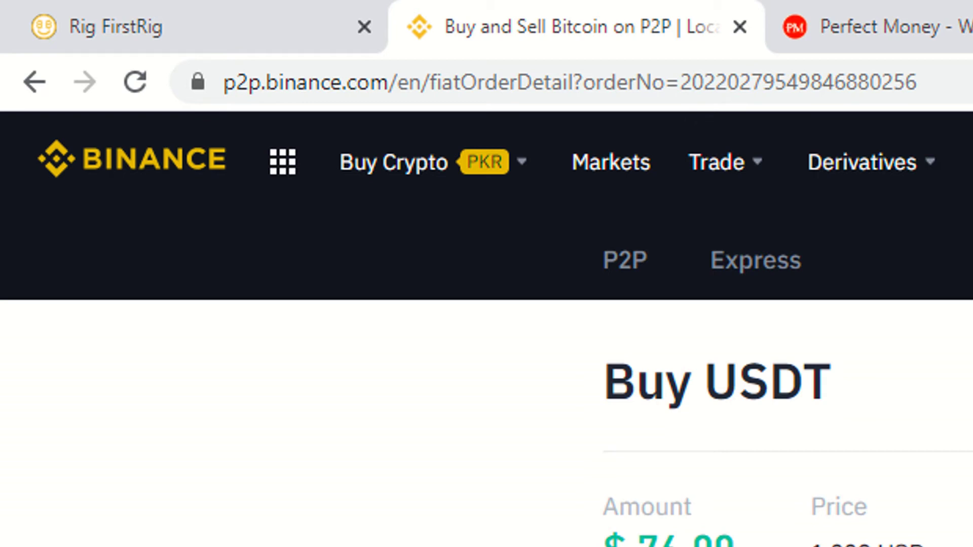
Review the order's payment details and the remaining time for making the payment.
{"action": "scroll", "coordinate": [85, 281], "scroll_direction": "down", "scroll_amount": 2}
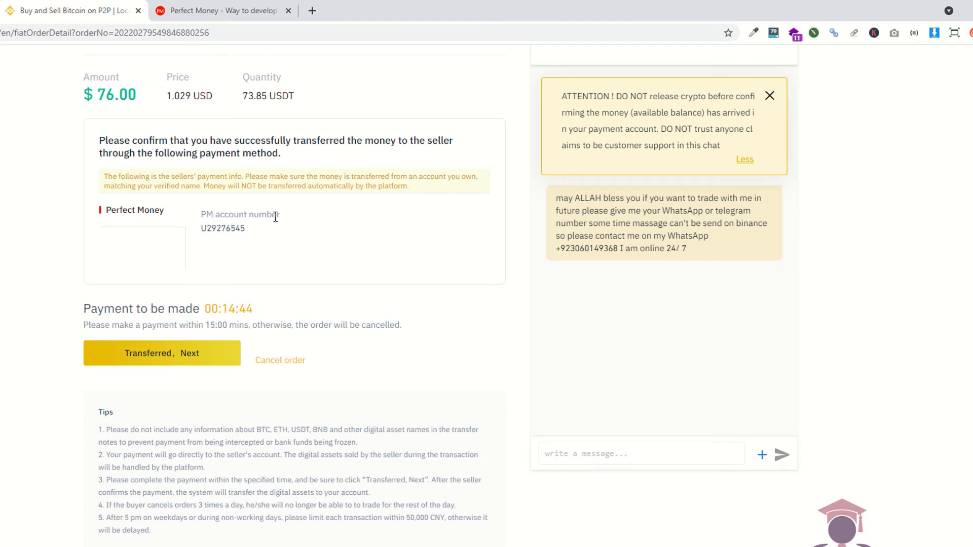
{"action": "left_click_drag", "start_coordinate": [204, 308], "coordinate": [247, 307]}
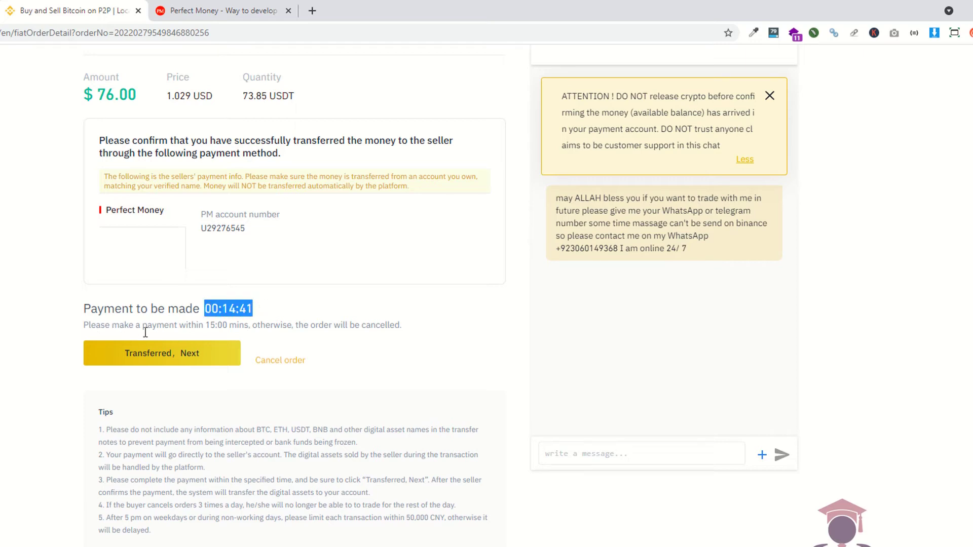
{"action": "left_click", "coordinate": [167, 329]}
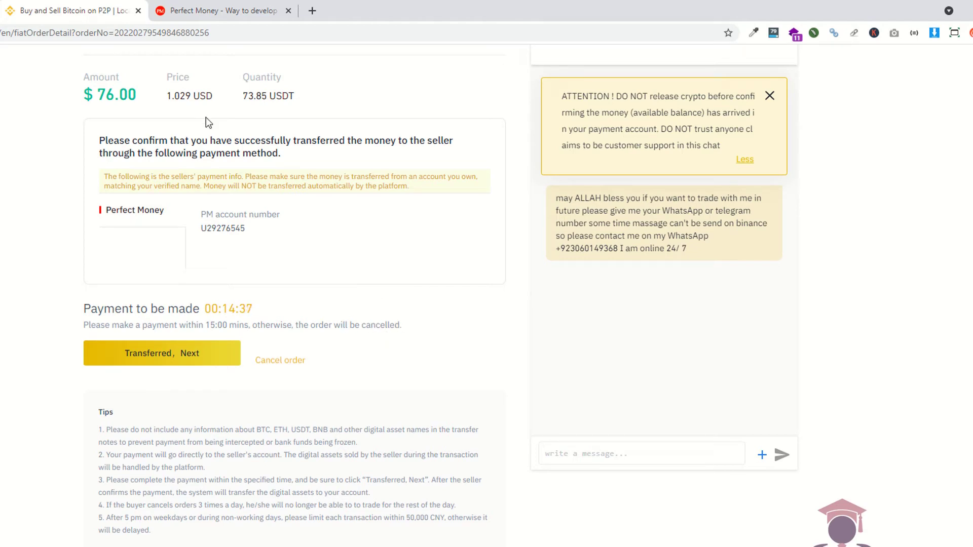
Copy the seller's PM account number from the Binance order into the recipient account of the Perfect Money quick payment, and recheck the order.
{"action": "left_click", "coordinate": [198, 10]}
{"action": "left_click", "coordinate": [76, 10]}
{"action": "double_click", "coordinate": [223, 228]}
{"action": "key", "text": "ctrl+c"}
{"action": "left_click", "coordinate": [221, 10]}
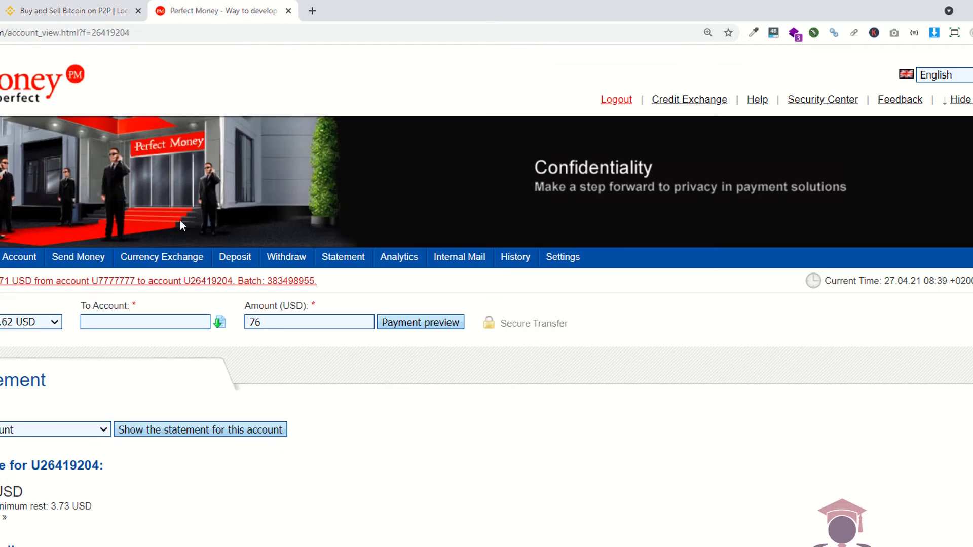
{"action": "left_click", "coordinate": [127, 323]}
{"action": "key", "text": "ctrl+v"}
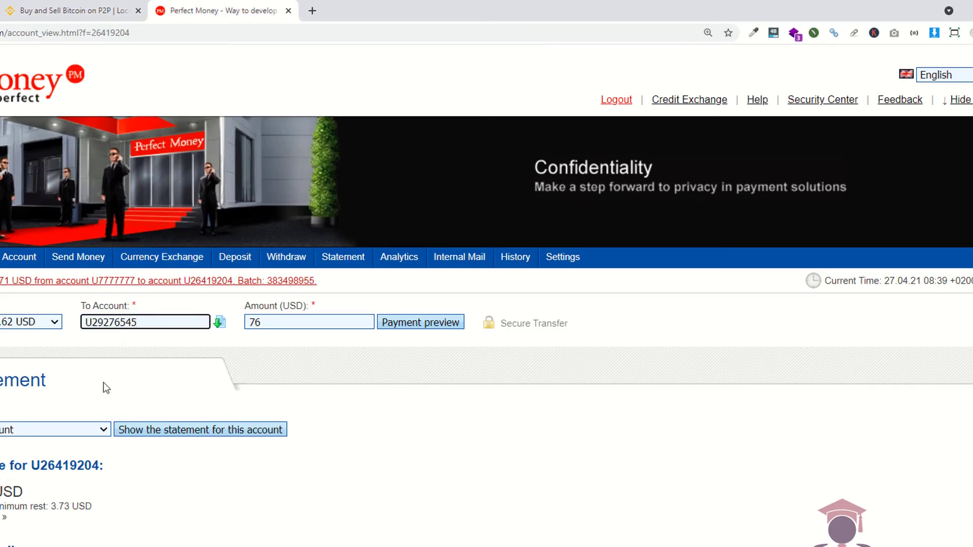
{"action": "left_click", "coordinate": [84, 6]}
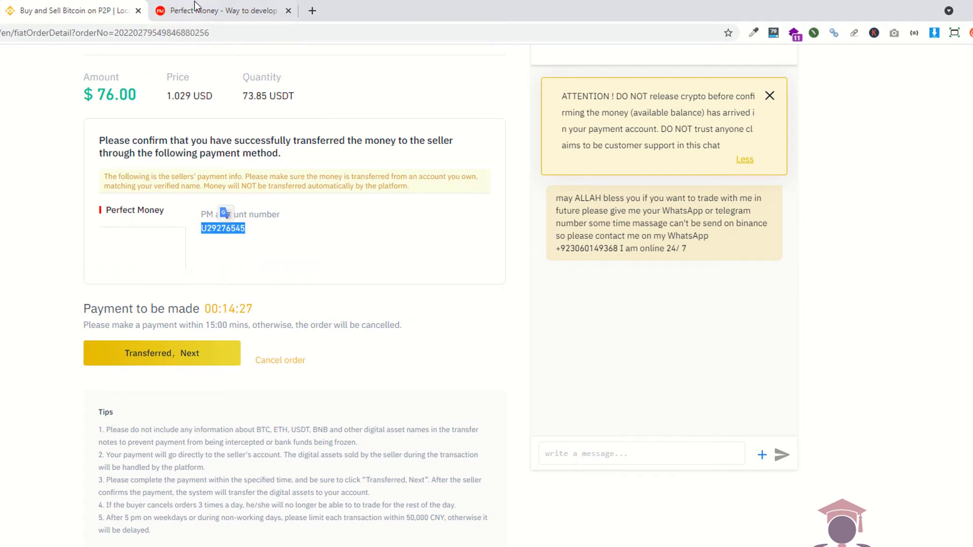
Try to preview the 76 USD payment to the seller's account in Perfect Money, and return to the Binance order.
{"action": "left_click", "coordinate": [195, 7]}
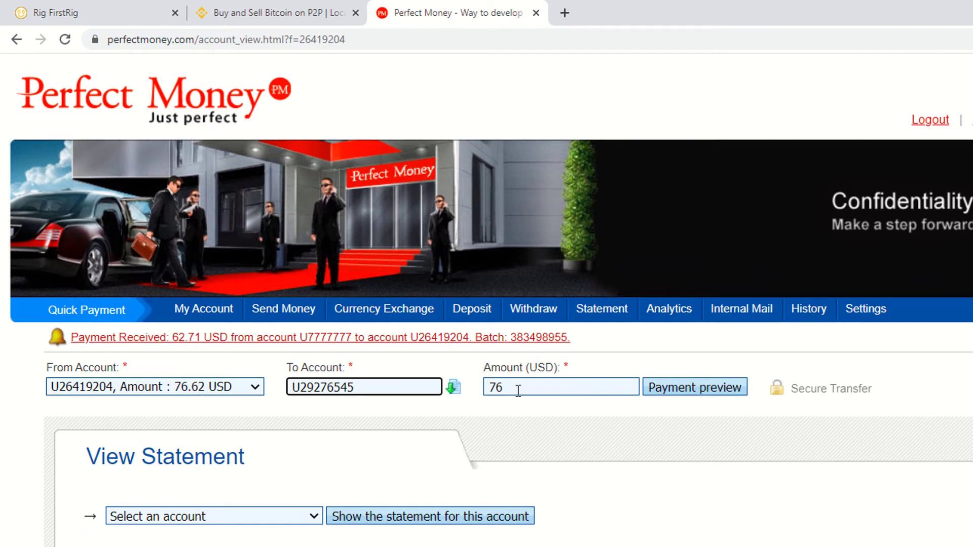
{"action": "left_click", "coordinate": [685, 390]}
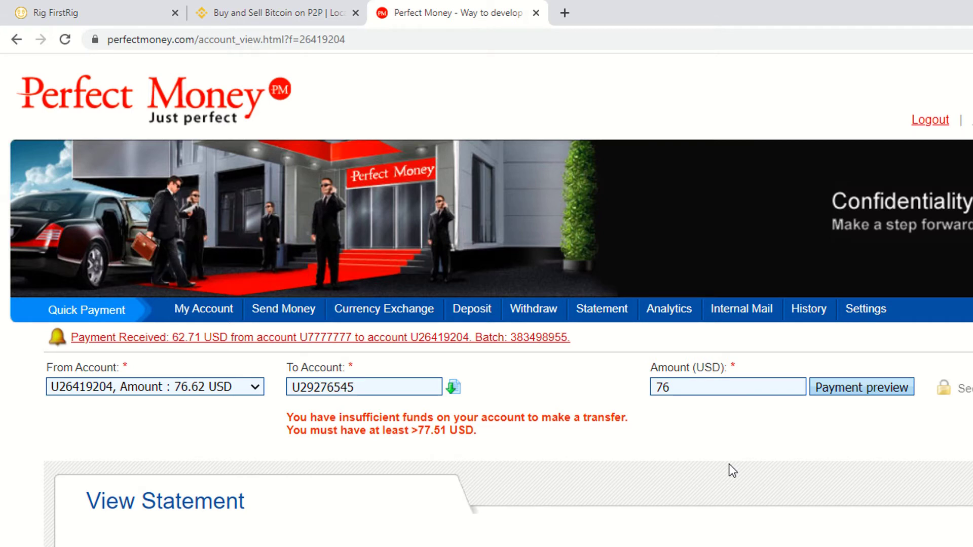
{"action": "left_click", "coordinate": [218, 11]}
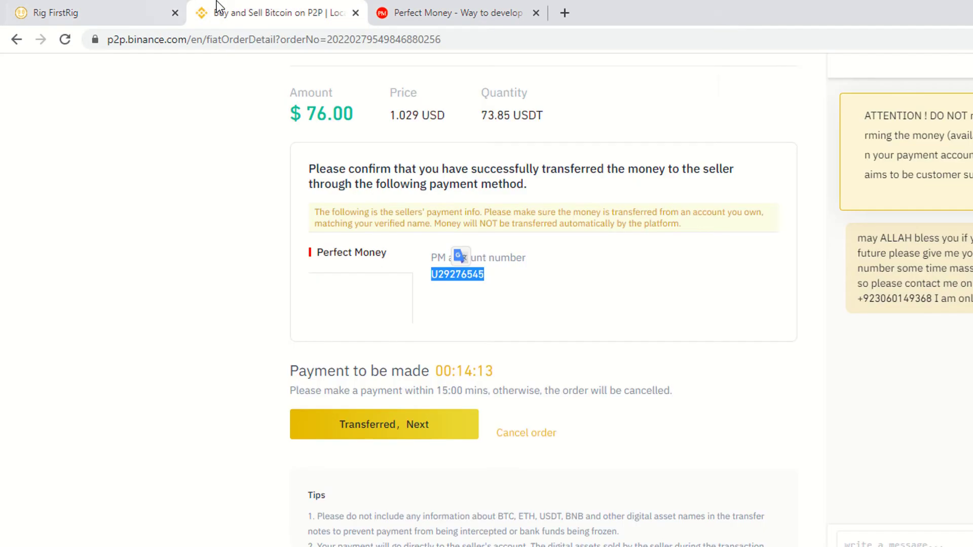
Open the P2P order history and show the orders that are still processing.
{"action": "scroll", "coordinate": [608, 376], "scroll_direction": "up", "scroll_amount": 3}
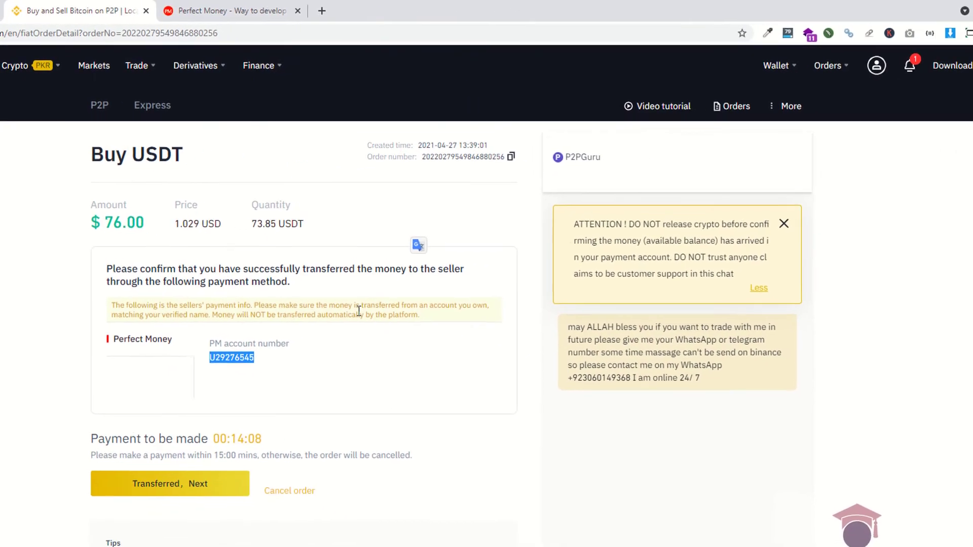
{"action": "scroll", "coordinate": [345, 321], "scroll_direction": "down", "scroll_amount": 1}
{"action": "scroll", "coordinate": [344, 325], "scroll_direction": "up", "scroll_amount": 1}
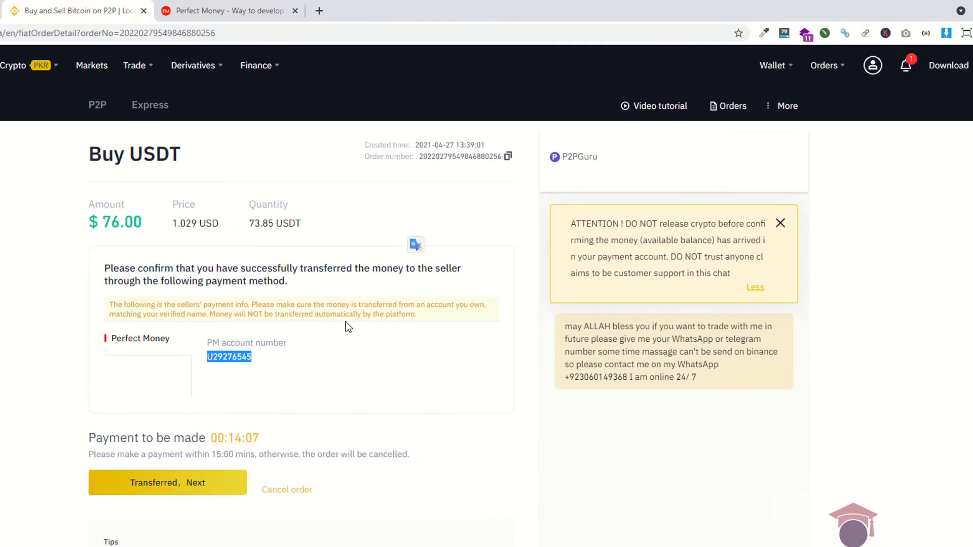
{"action": "mouse_move", "coordinate": [826, 63]}
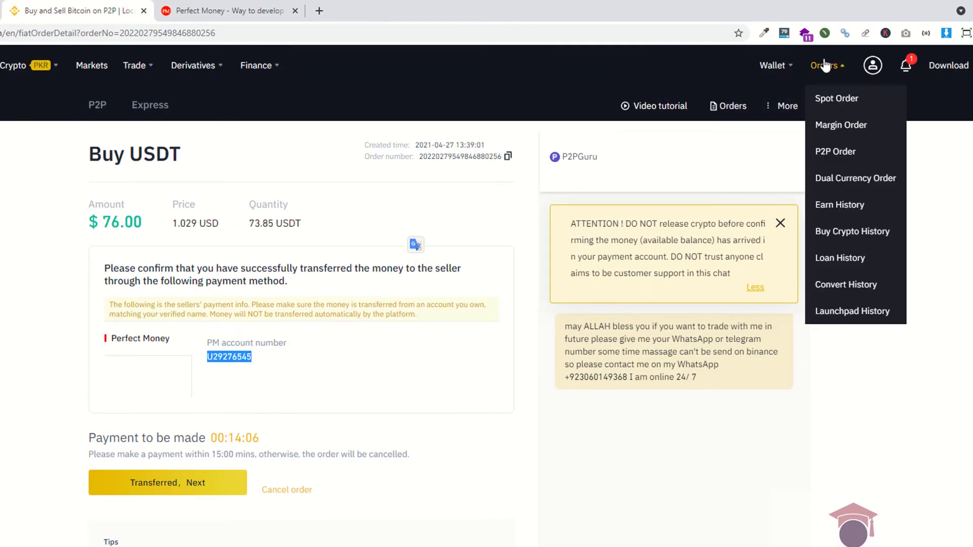
{"action": "left_click", "coordinate": [835, 157]}
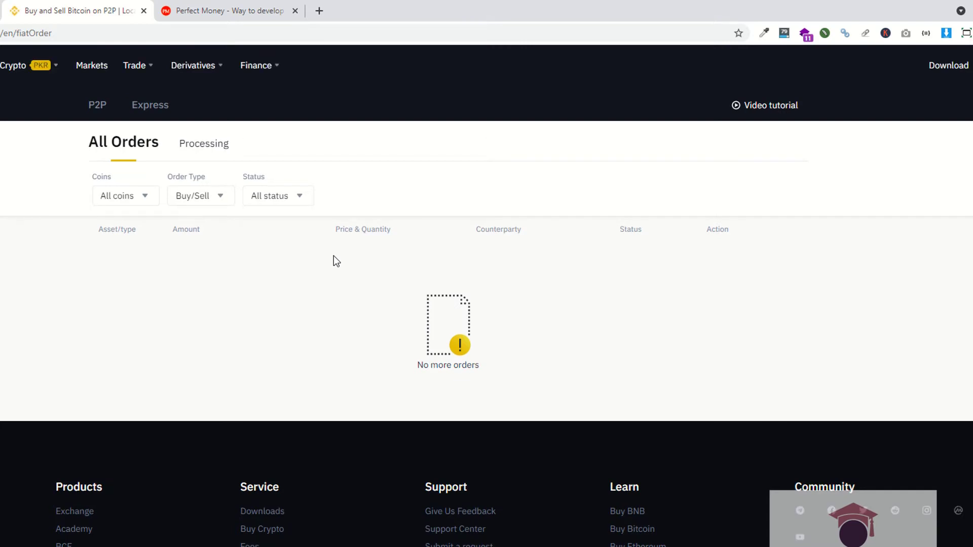
{"action": "left_click", "coordinate": [203, 144]}
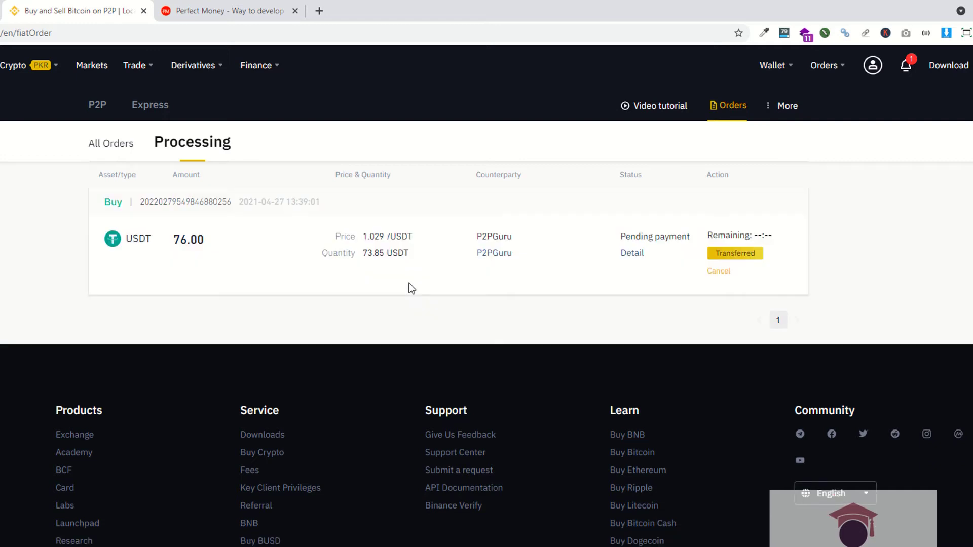
Cancel the pending 76 USD order with the reason "I do not want to trade anymore".
{"action": "left_click", "coordinate": [719, 272]}
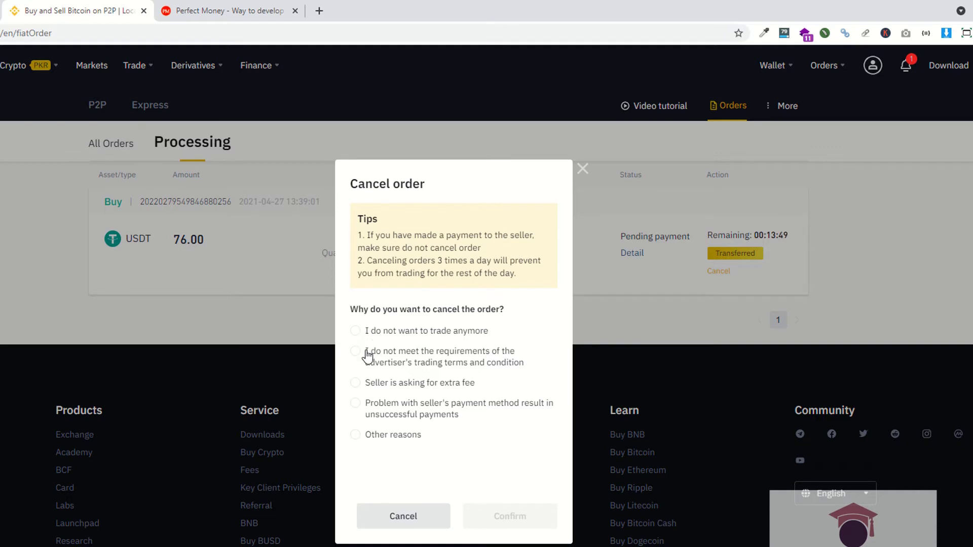
{"action": "left_click", "coordinate": [361, 332]}
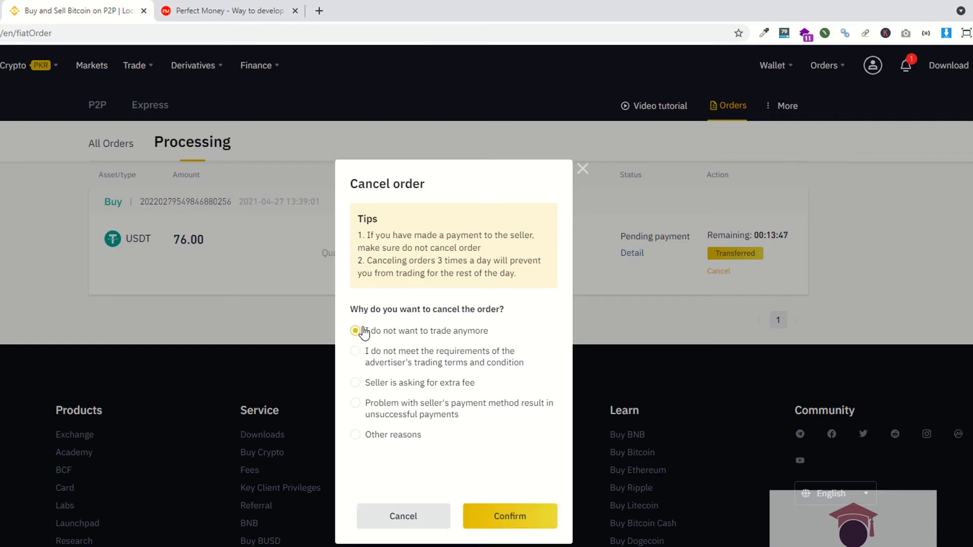
{"action": "left_click", "coordinate": [516, 516]}
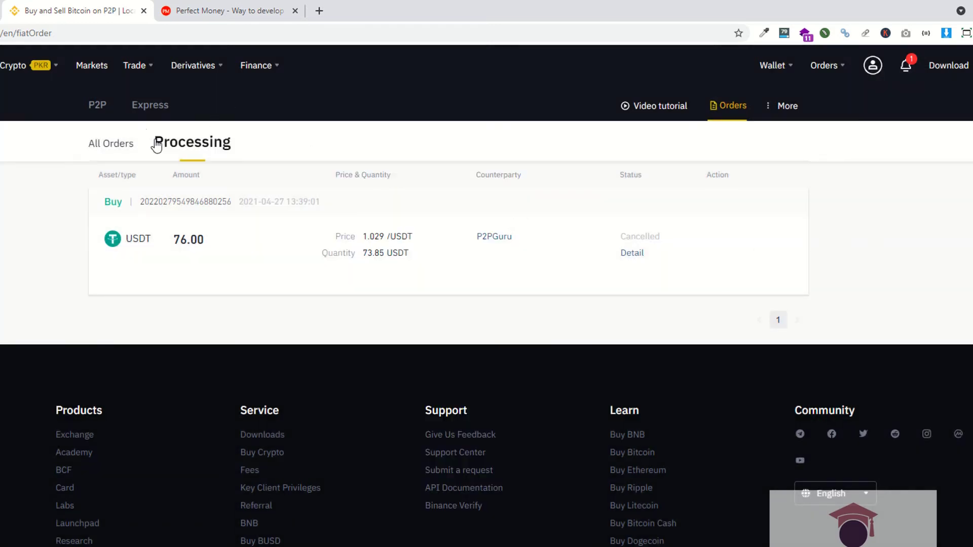
Open the P2P buy offers and filter them by USD as fiat currency and Perfect Money as payment method.
{"action": "left_click", "coordinate": [93, 107]}
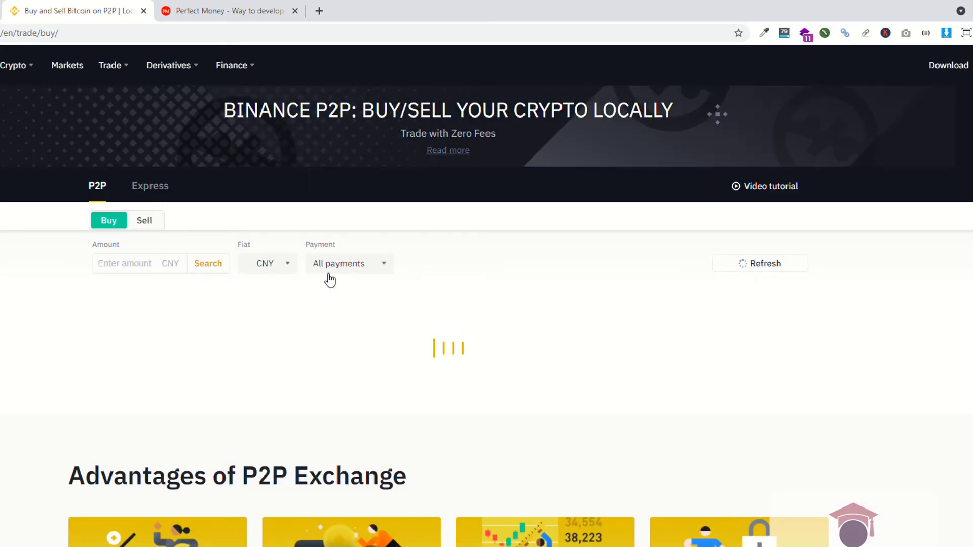
{"action": "left_click", "coordinate": [280, 276]}
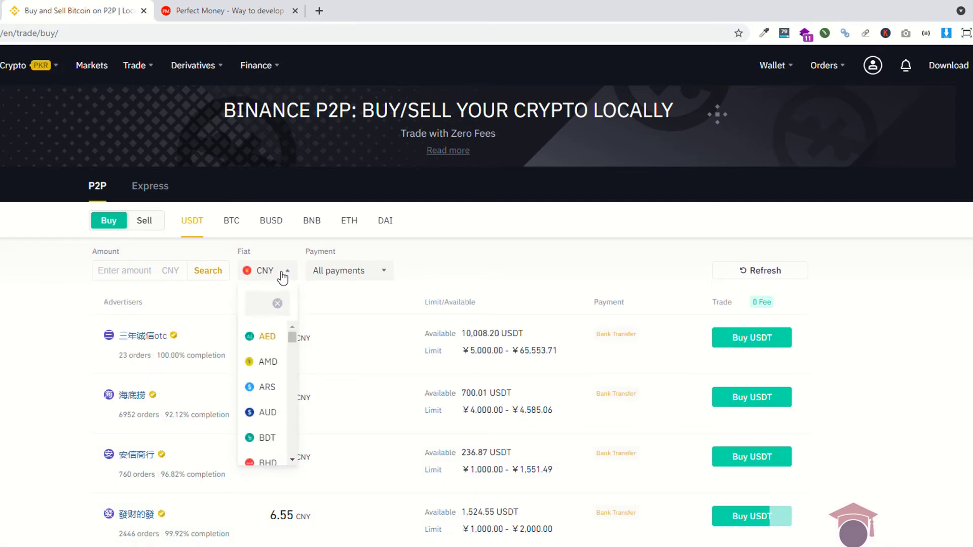
{"action": "type", "text": "pkr"}
{"action": "left_click", "coordinate": [261, 337]}
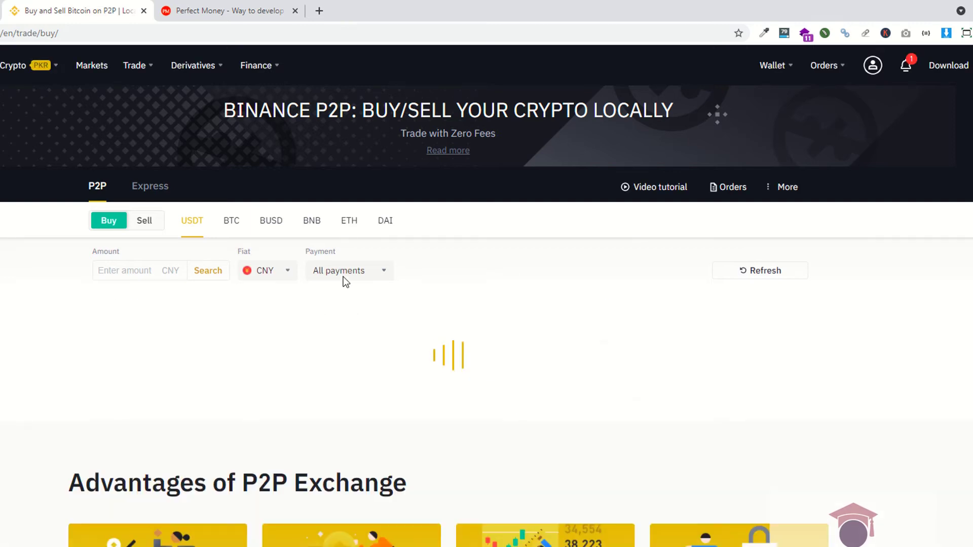
{"action": "left_click", "coordinate": [342, 272]}
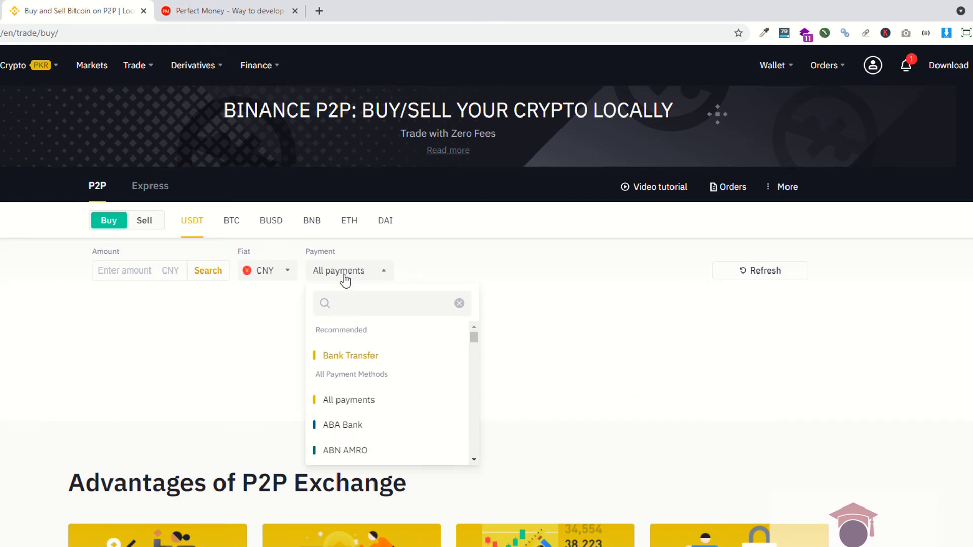
{"action": "left_click", "coordinate": [347, 304]}
{"action": "type", "text": "perf"}
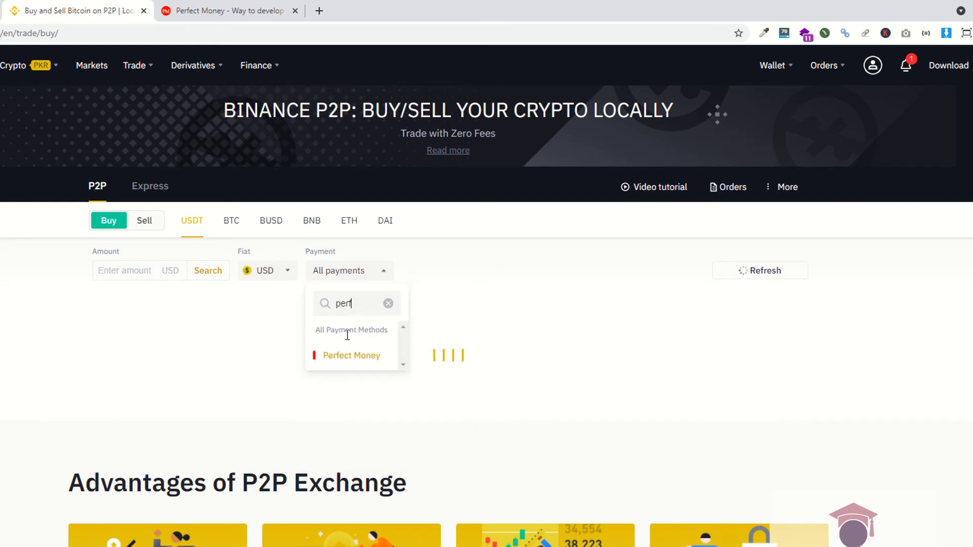
{"action": "left_click", "coordinate": [338, 358]}
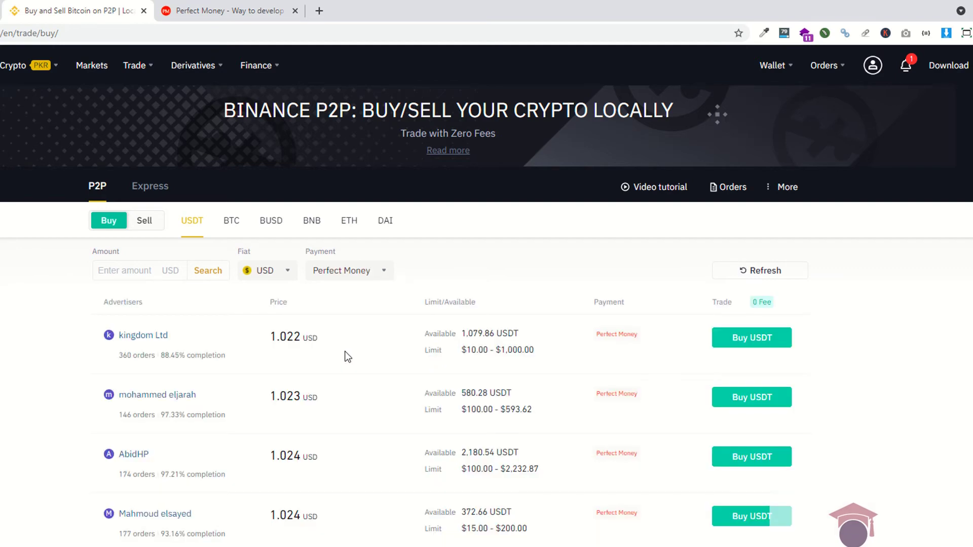
Check the funds required in Perfect Money and place a 73 USD buy order on the USDT offer of the seller with 840 orders.
{"action": "scroll", "coordinate": [344, 350], "scroll_direction": "down", "scroll_amount": 7}
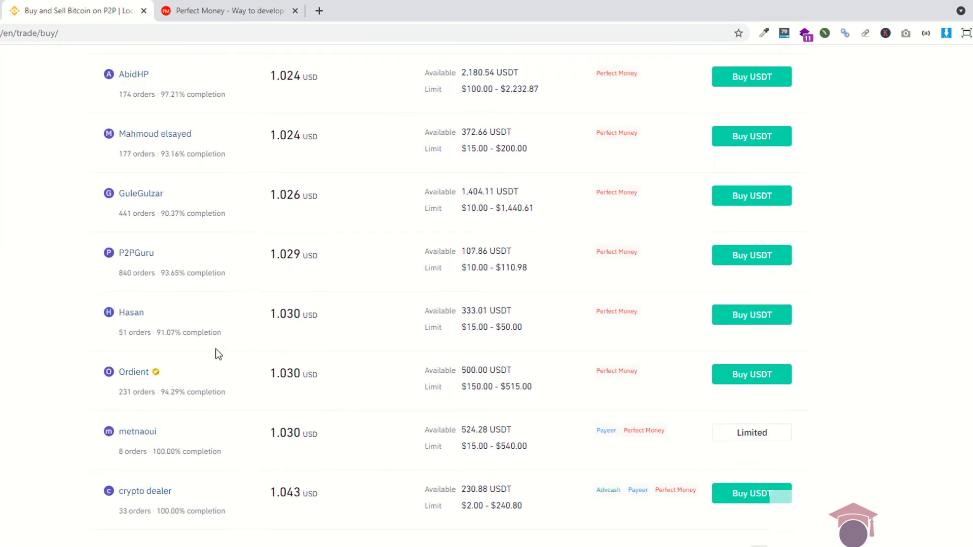
{"action": "left_click", "coordinate": [754, 259]}
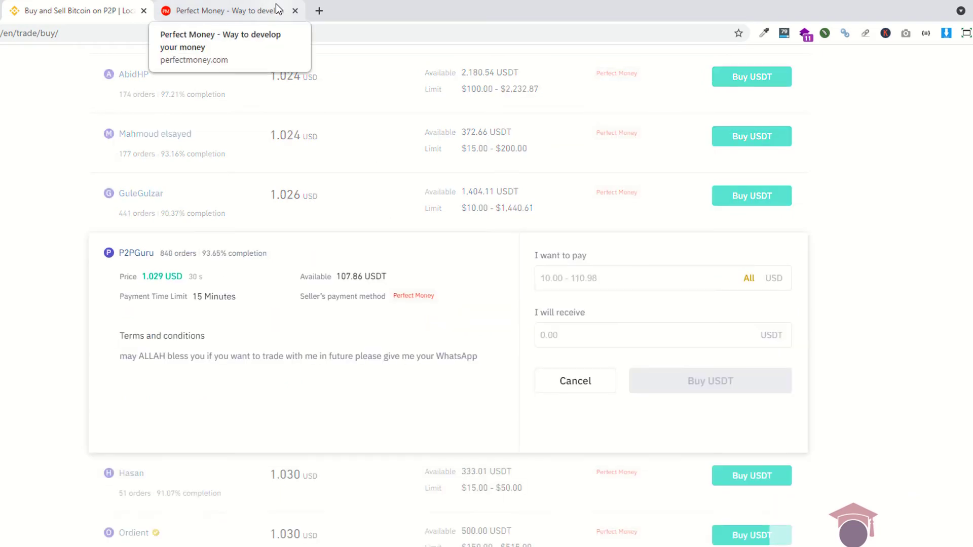
{"action": "left_click", "coordinate": [277, 10]}
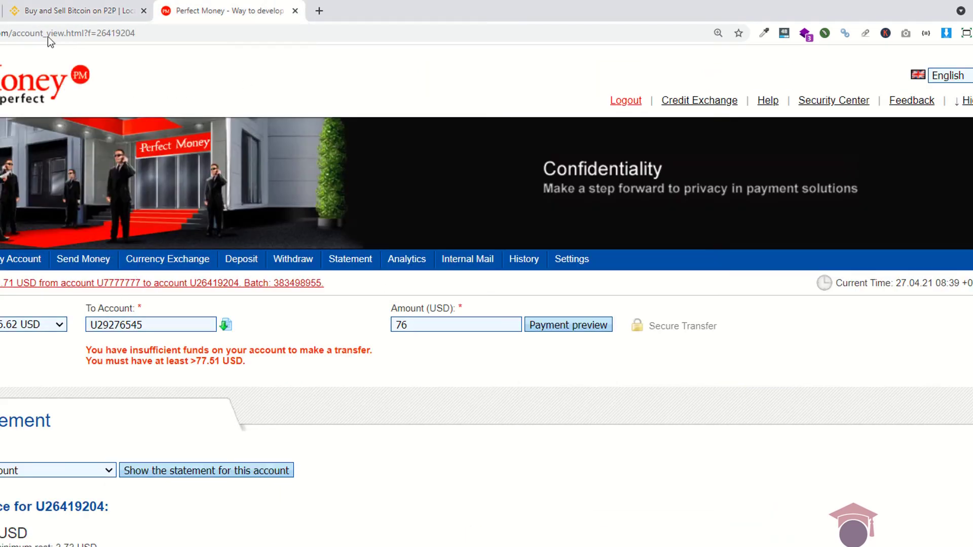
{"action": "left_click", "coordinate": [66, 10]}
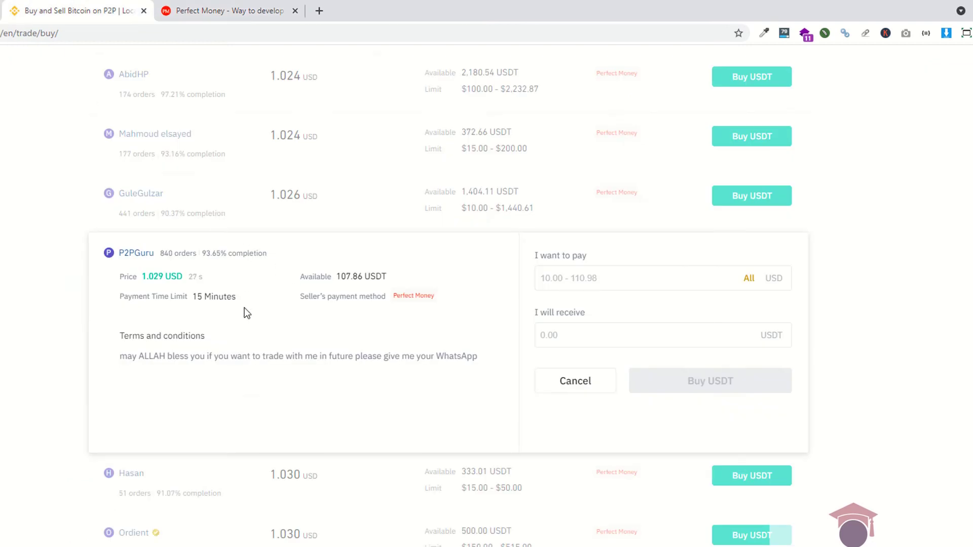
{"action": "left_click", "coordinate": [585, 284]}
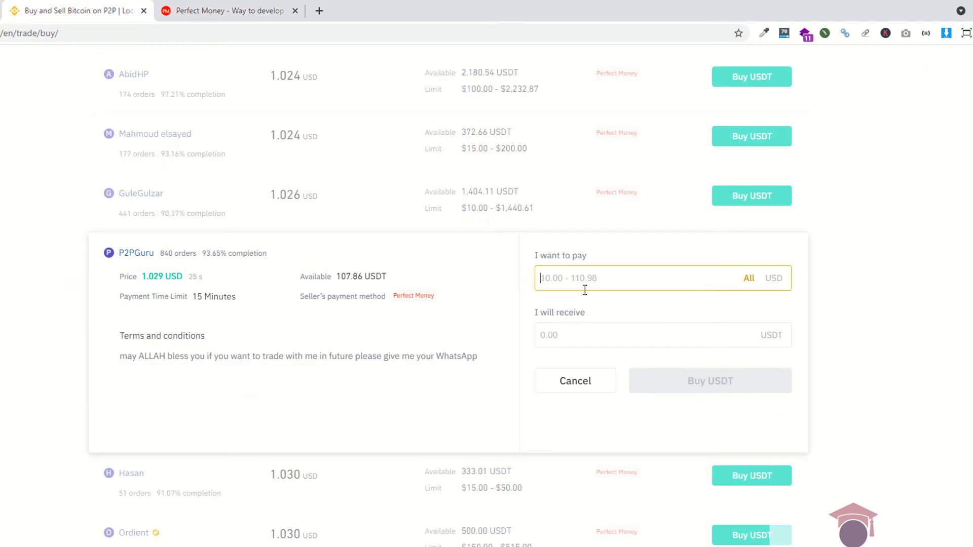
{"action": "type", "text": "73"}
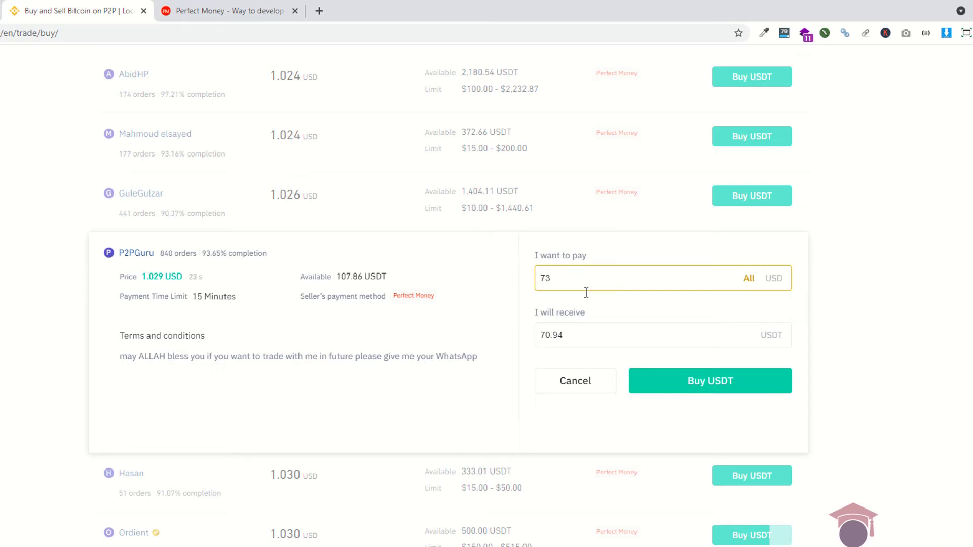
{"action": "left_click", "coordinate": [695, 390]}
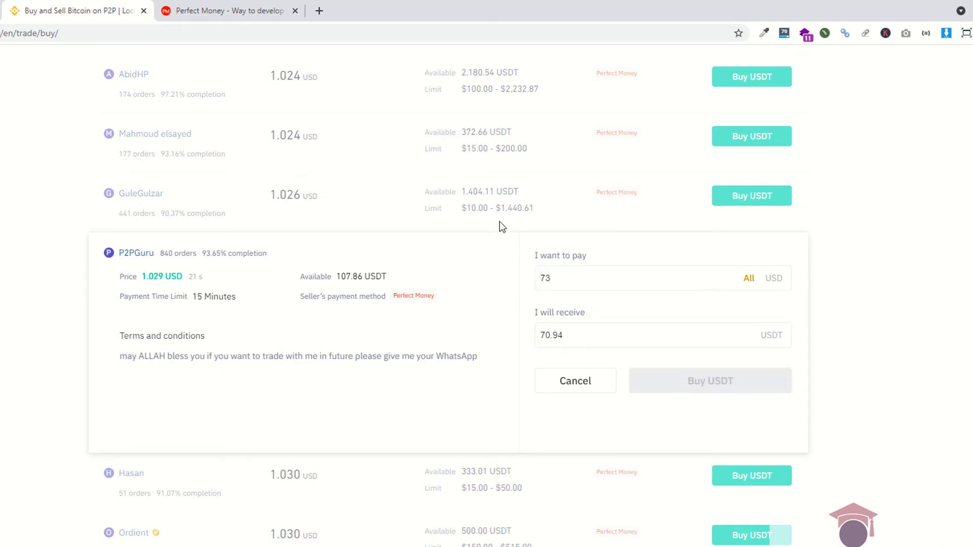
Switch to Perfect Money and set the quick payment amount to 73 USD.
{"action": "left_click", "coordinate": [255, 7]}
{"action": "double_click", "coordinate": [425, 326]}
{"action": "type", "text": "73"}
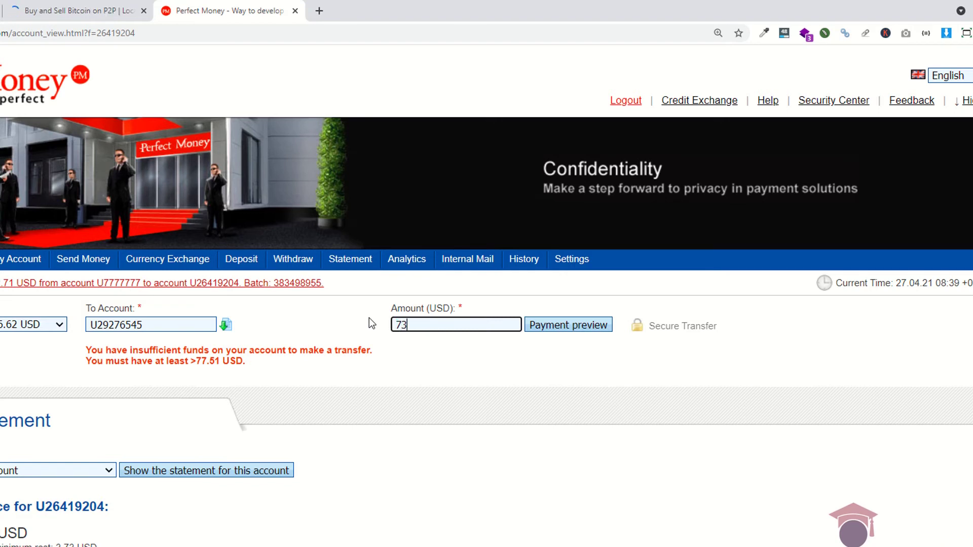
Switch to Binance and review the new order's amount, seller account, remaining payment time and chat.
{"action": "left_click", "coordinate": [135, 10]}
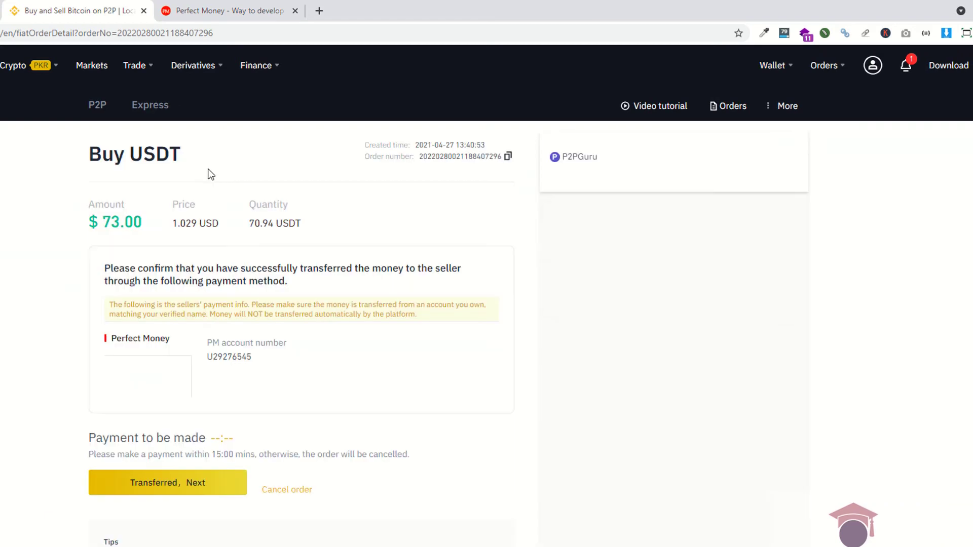
{"action": "scroll", "coordinate": [235, 339], "scroll_direction": "down", "scroll_amount": 1}
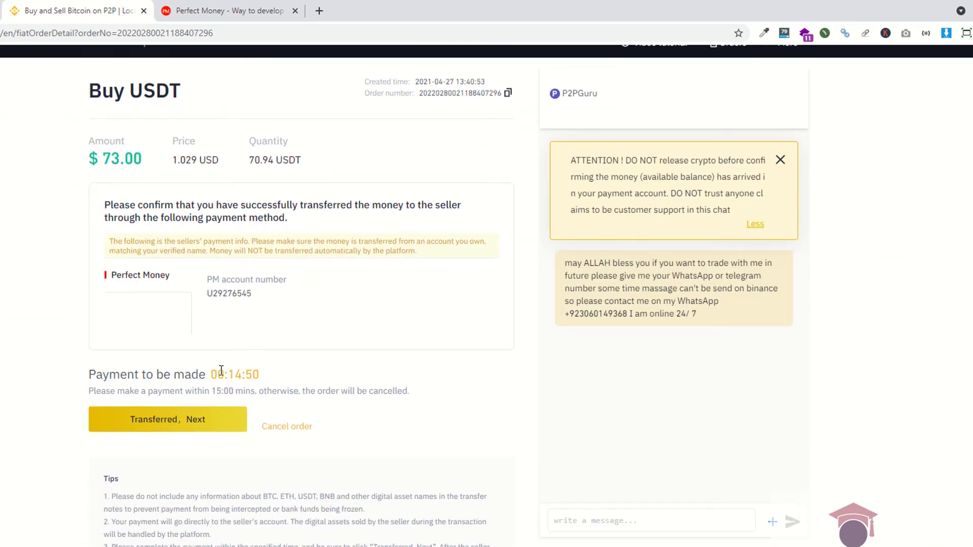
{"action": "scroll", "coordinate": [254, 357], "scroll_direction": "down", "scroll_amount": 1}
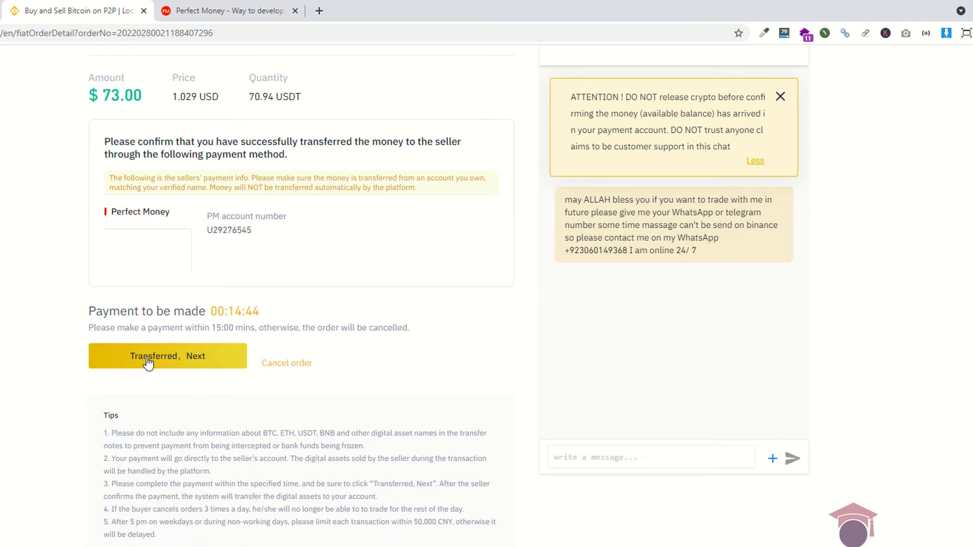
{"action": "left_click", "coordinate": [630, 457]}
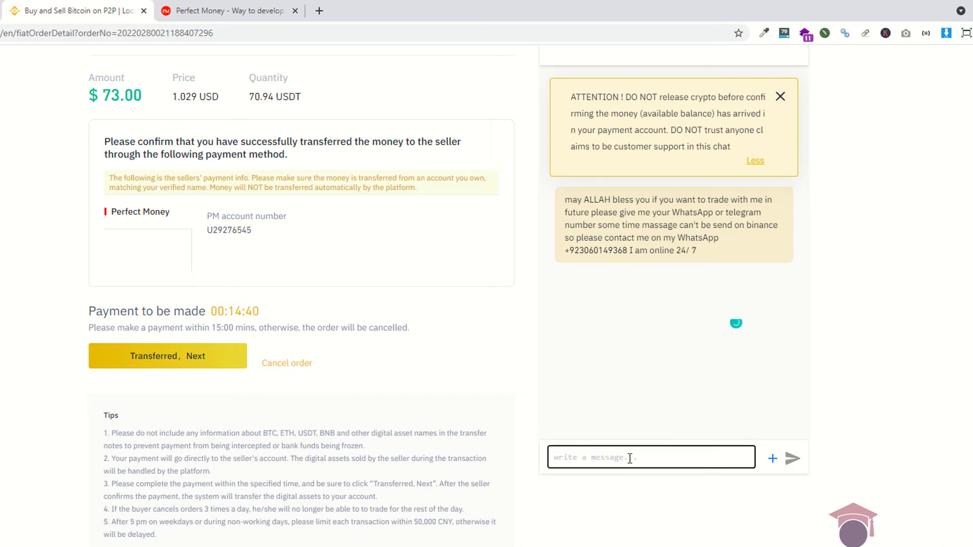
{"action": "scroll", "coordinate": [383, 330], "scroll_direction": "up", "scroll_amount": 3}
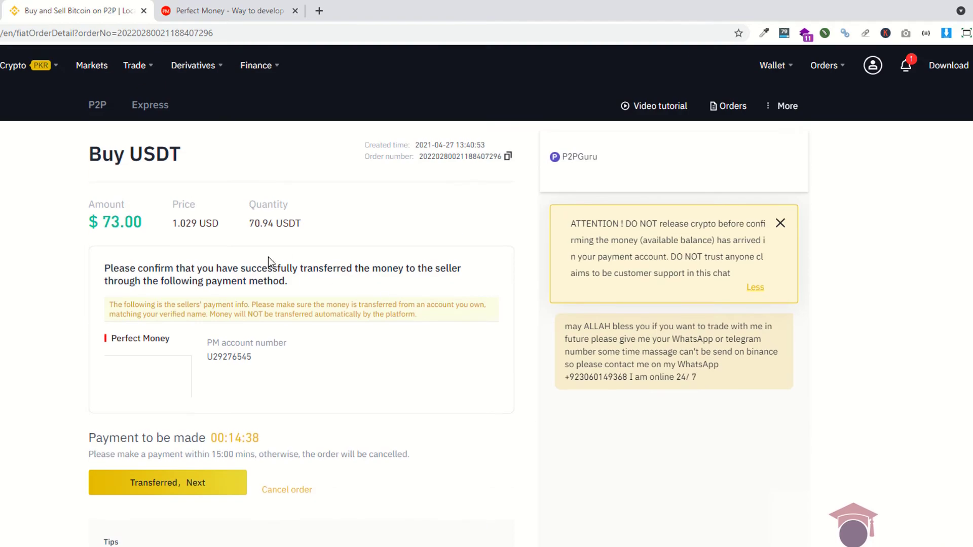
{"action": "left_click_drag", "start_coordinate": [102, 221], "coordinate": [123, 217]}
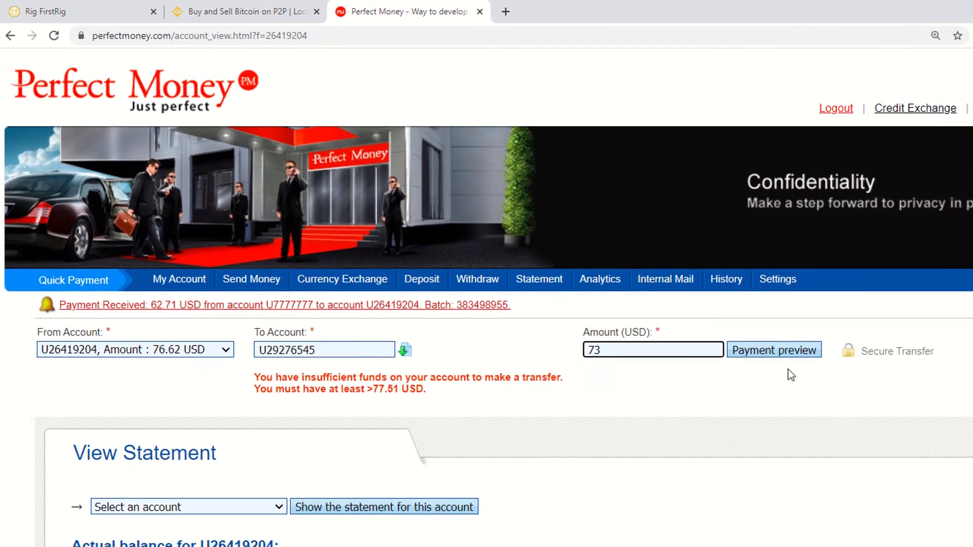
Preview the 73 USD payment in Perfect Money, verify the transfer details and send the money.
{"action": "key", "text": "Return"}
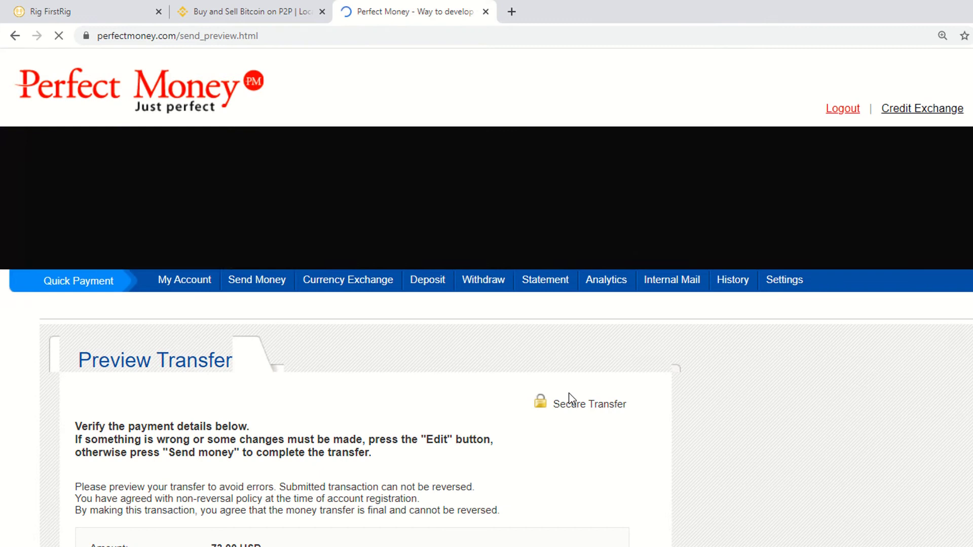
{"action": "scroll", "coordinate": [565, 373], "scroll_direction": "down", "scroll_amount": 3}
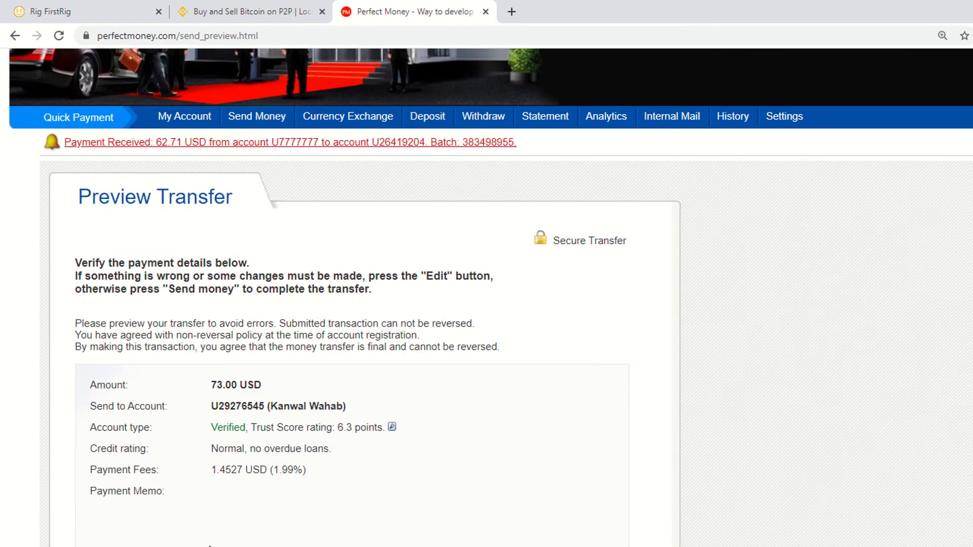
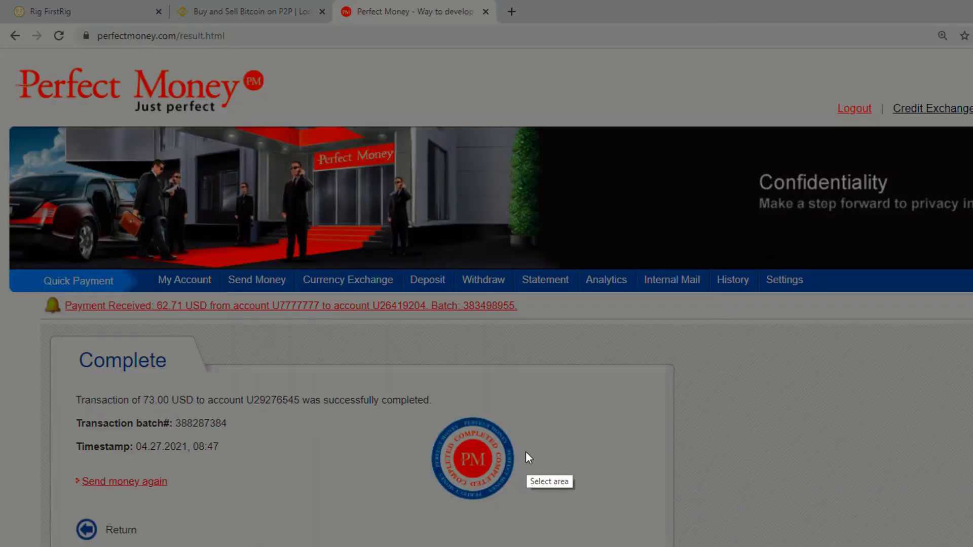
Capture the completed Perfect Money transaction page and save it as a PNG named pm in the Documents folder.
{"action": "left_click_drag", "start_coordinate": [1, 53], "coordinate": [947, 432]}
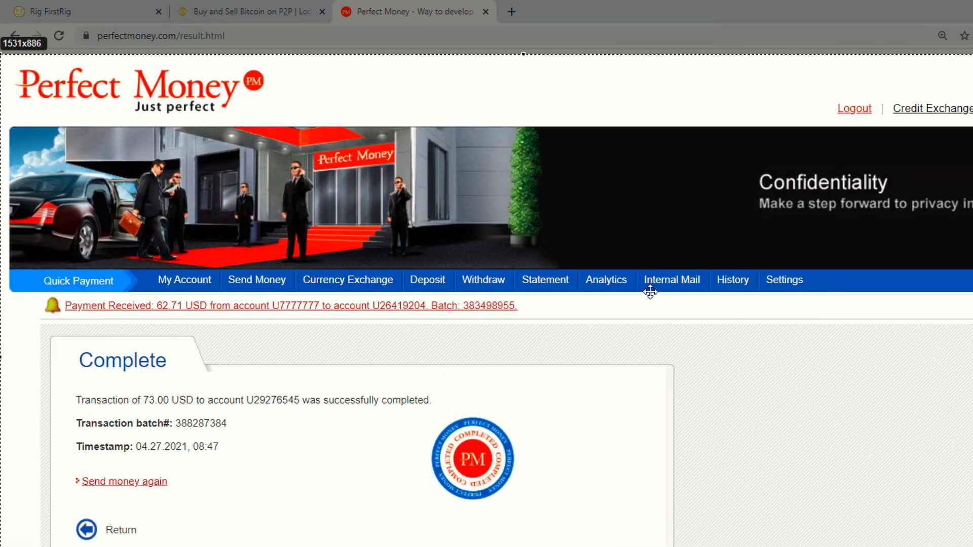
{"action": "key", "text": "ctrl+s"}
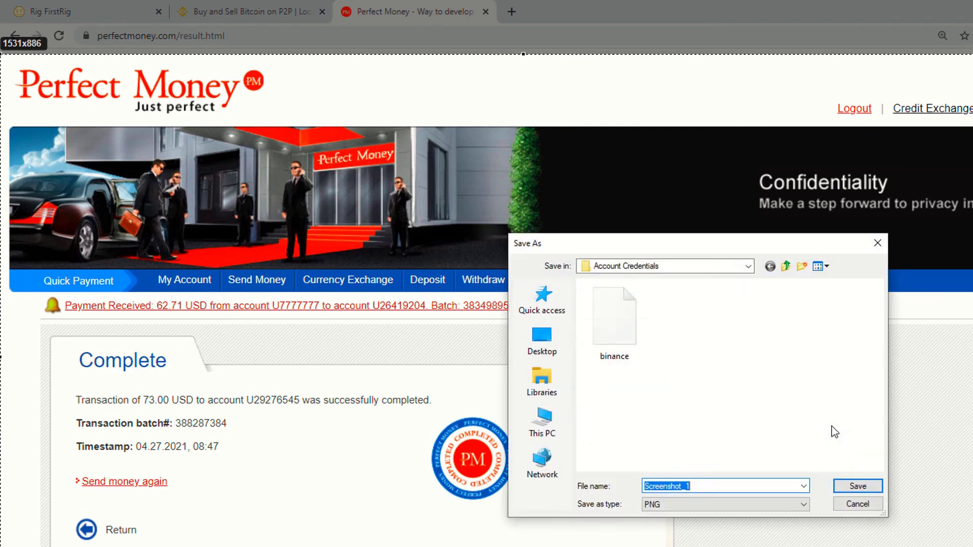
{"action": "type", "text": "pm"}
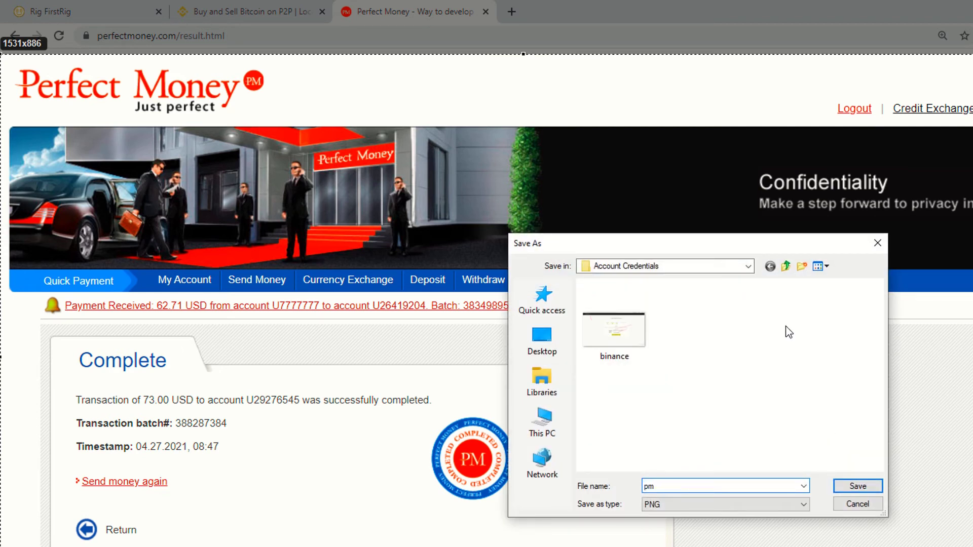
{"action": "left_click", "coordinate": [786, 267]}
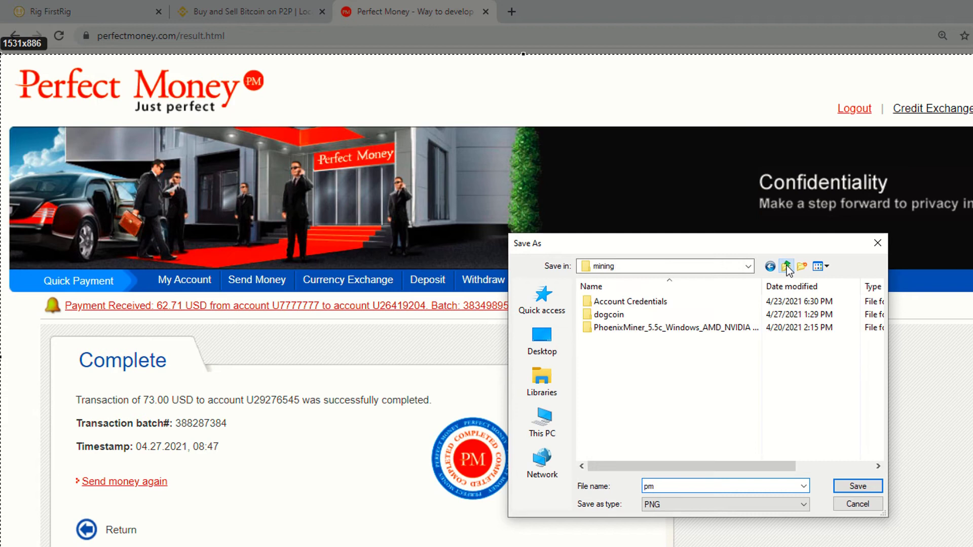
{"action": "left_click", "coordinate": [540, 314]}
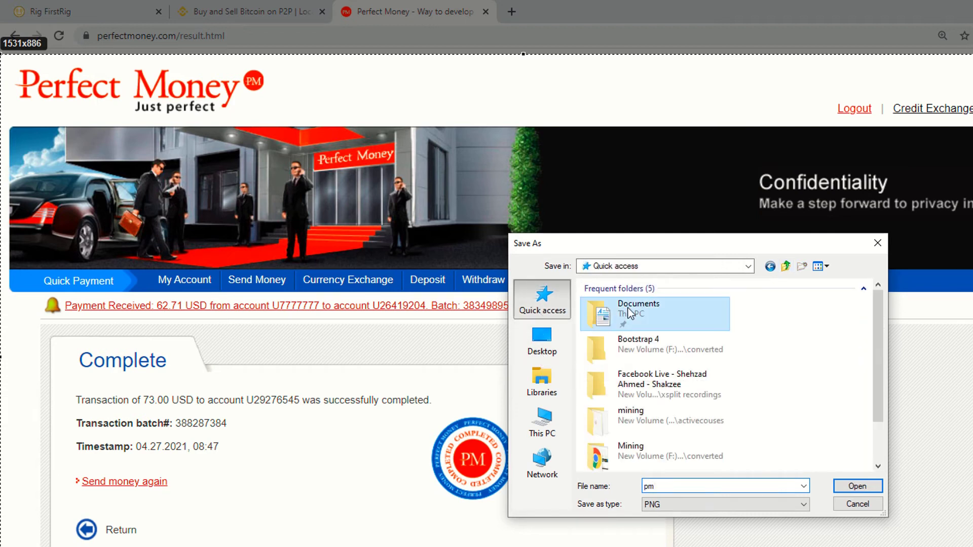
{"action": "double_click", "coordinate": [606, 302]}
{"action": "left_click", "coordinate": [837, 487]}
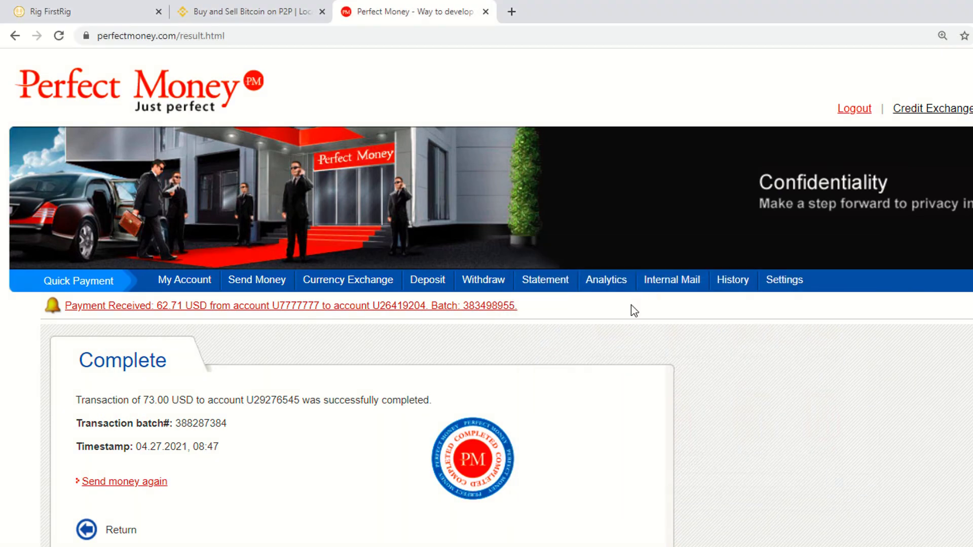
Switch to the Binance order page and send the seller the chat message "amount sent".
{"action": "left_click", "coordinate": [288, 5]}
{"action": "scroll", "coordinate": [708, 320], "scroll_direction": "down", "scroll_amount": 8}
{"action": "left_click", "coordinate": [816, 228]}
{"action": "type", "text": "amou t"}
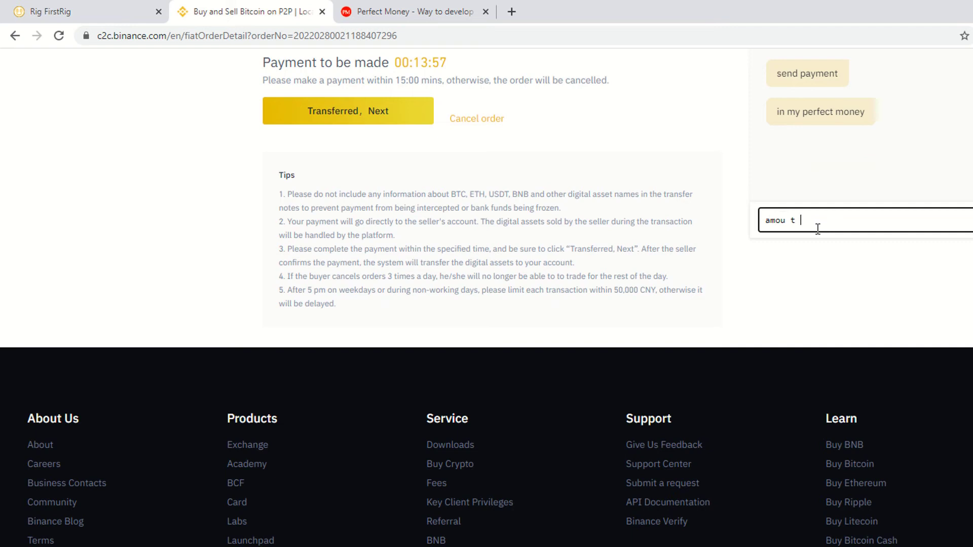
{"action": "key", "text": "BackSpace"}
{"action": "key", "text": "BackSpace"}
{"action": "key", "text": "BackSpace"}
{"action": "key", "text": "BackSpace"}
{"action": "type", "text": "a"}
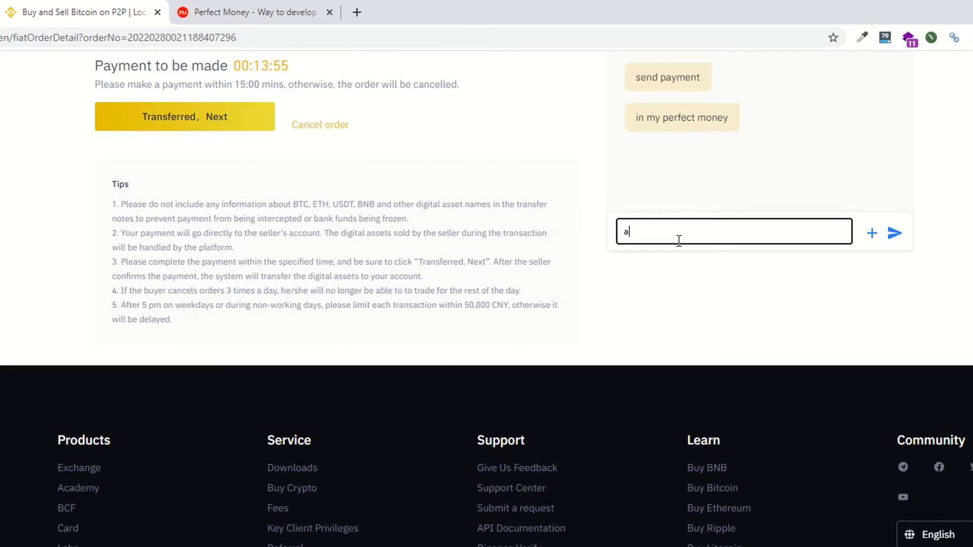
{"action": "type", "text": "mount sent"}
{"action": "key", "text": "Return"}
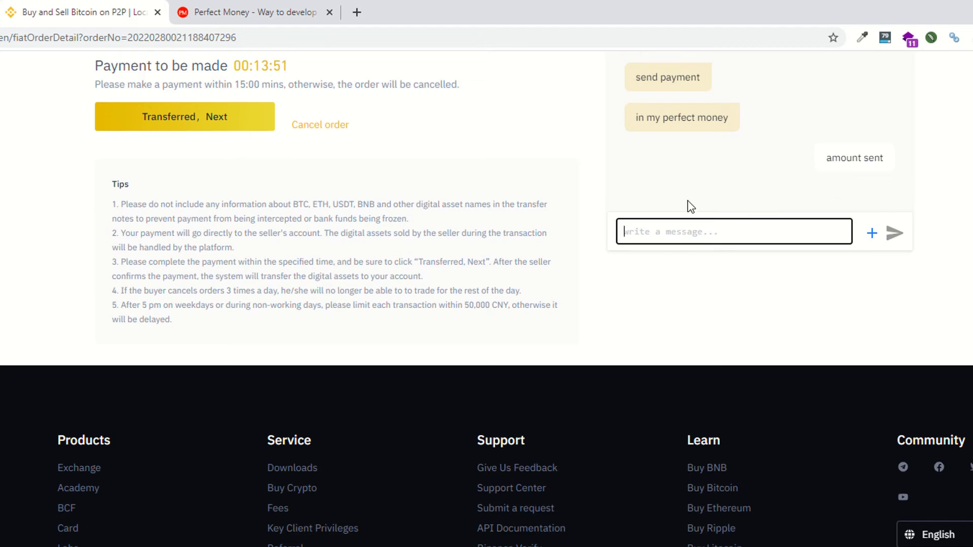
Mark the 73 USD order as transferred and confirm that the Perfect Money payment was made to the seller.
{"action": "left_click", "coordinate": [872, 234]}
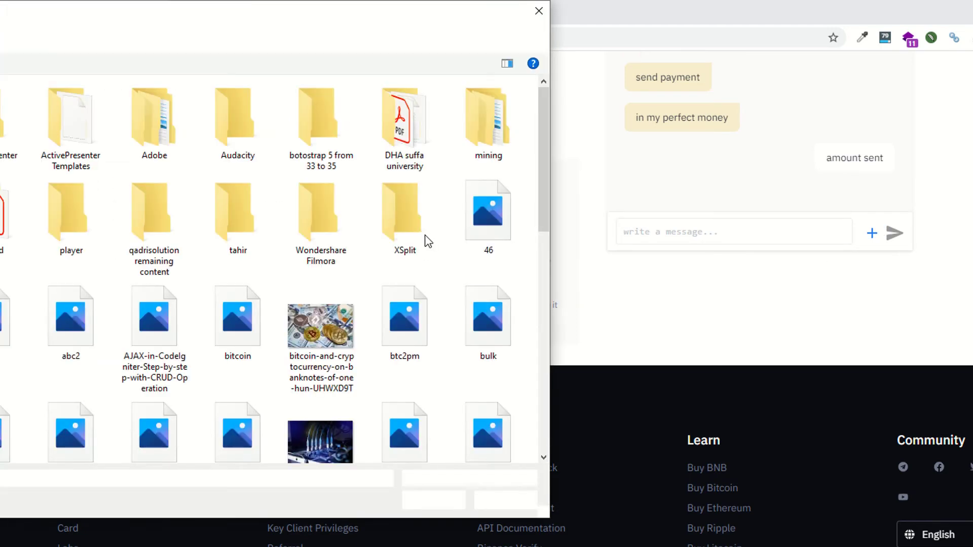
{"action": "key", "text": "Escape"}
{"action": "scroll", "coordinate": [190, 266], "scroll_direction": "up", "scroll_amount": 5}
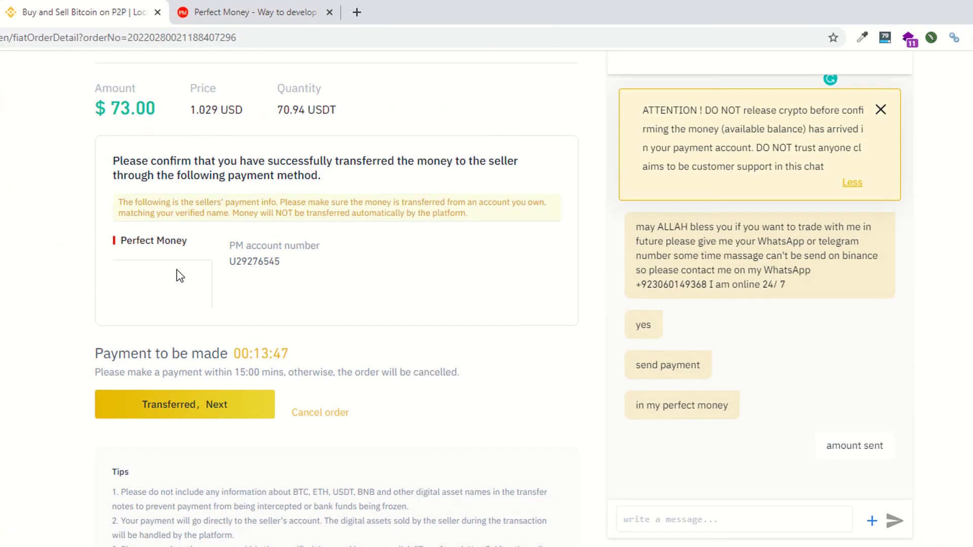
{"action": "left_click", "coordinate": [180, 406]}
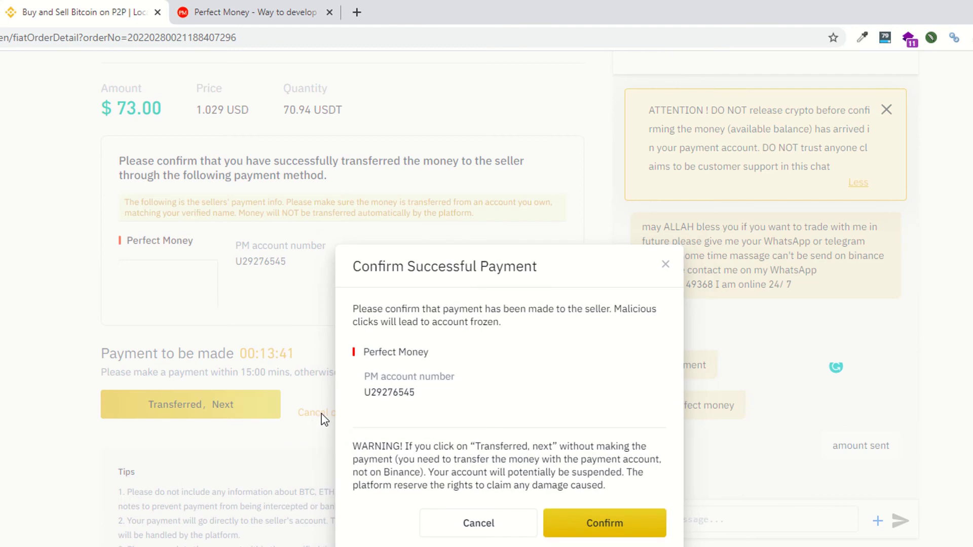
{"action": "key", "text": "Return"}
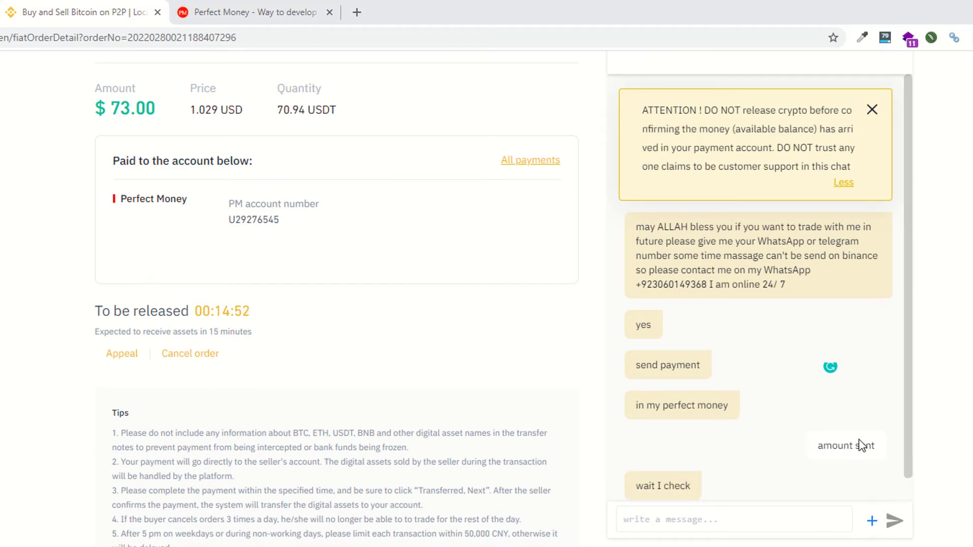
Attach the saved pm payment screenshot from Documents to the order chat.
{"action": "left_click", "coordinate": [167, 230]}
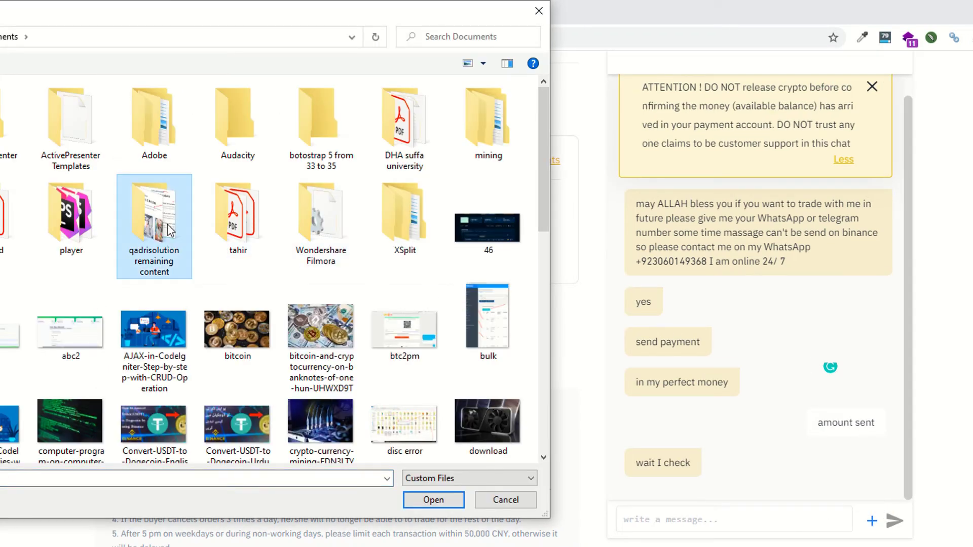
{"action": "double_click", "coordinate": [168, 225]}
{"action": "double_click", "coordinate": [167, 224]}
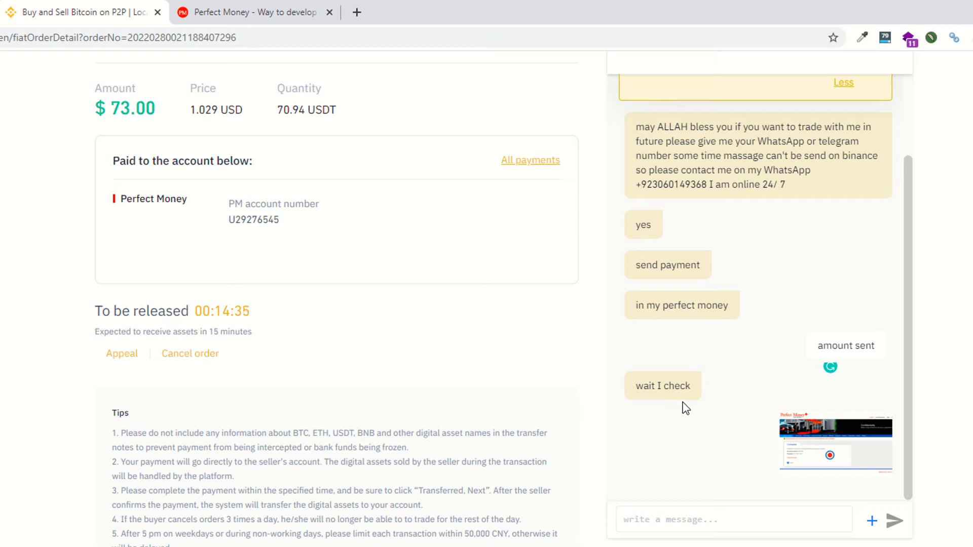
Review the order's USDT quantity, payment details, release countdown and the seller's chat replies.
{"action": "scroll", "coordinate": [692, 400], "scroll_direction": "up", "scroll_amount": 3}
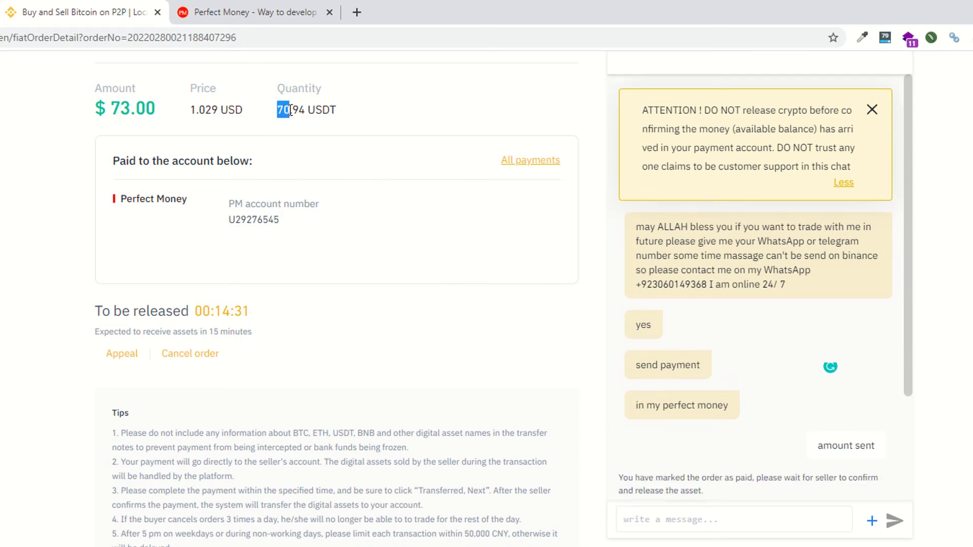
{"action": "scroll", "coordinate": [717, 366], "scroll_direction": "down", "scroll_amount": 2}
{"action": "scroll", "coordinate": [715, 361], "scroll_direction": "down", "scroll_amount": 2}
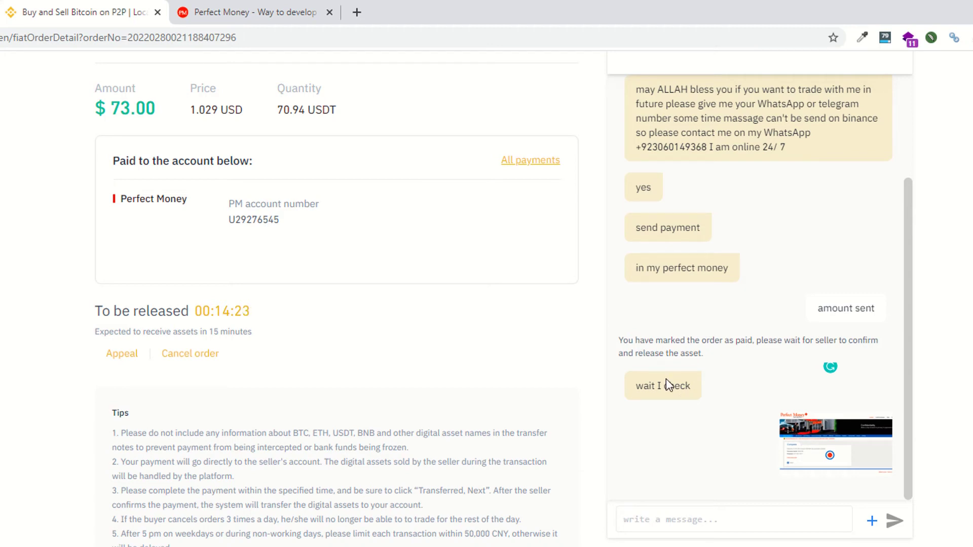
{"action": "scroll", "coordinate": [442, 405], "scroll_direction": "up", "scroll_amount": 3}
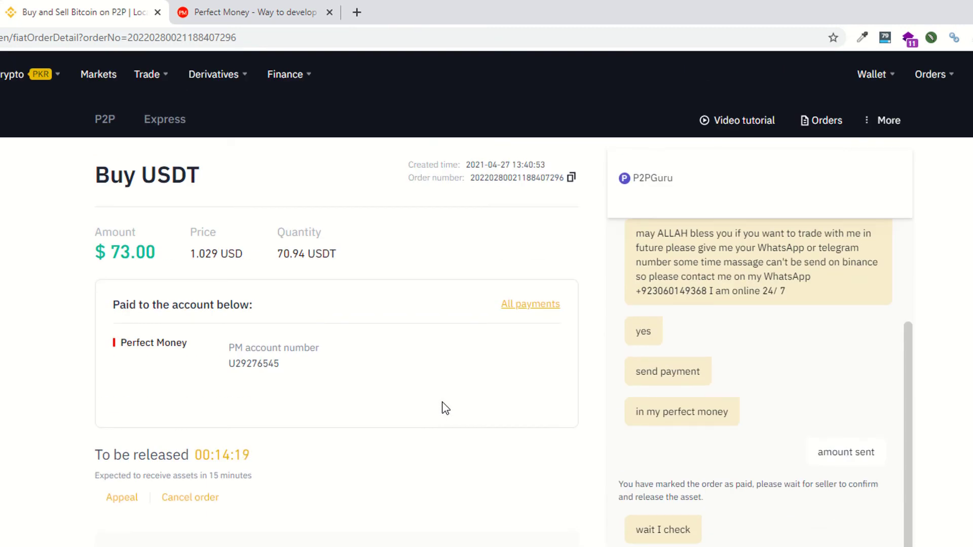
{"action": "scroll", "coordinate": [444, 408], "scroll_direction": "down", "scroll_amount": 3}
Switch to Perfect Money, open the account overview and check the USD account and the latest transfer entry.
{"action": "left_click", "coordinate": [274, 16]}
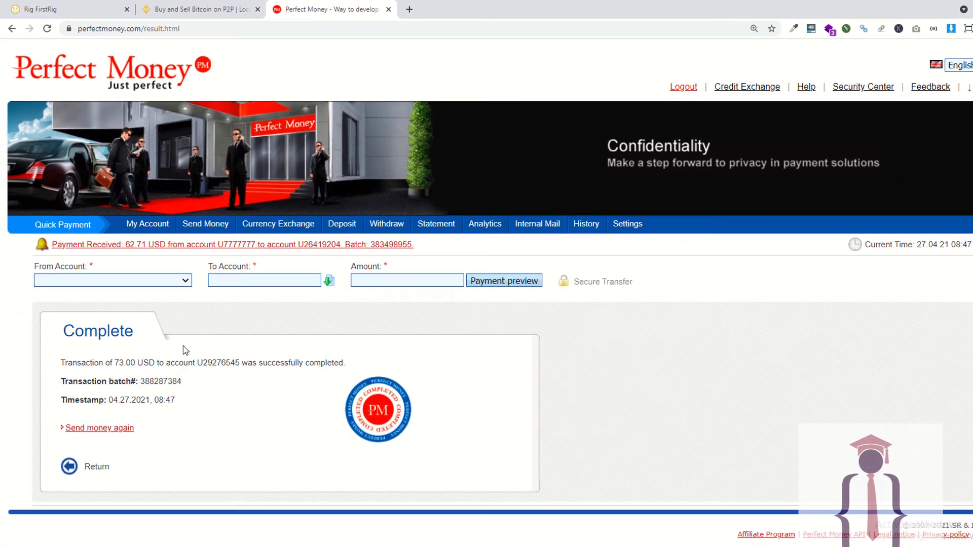
{"action": "left_click", "coordinate": [145, 224]}
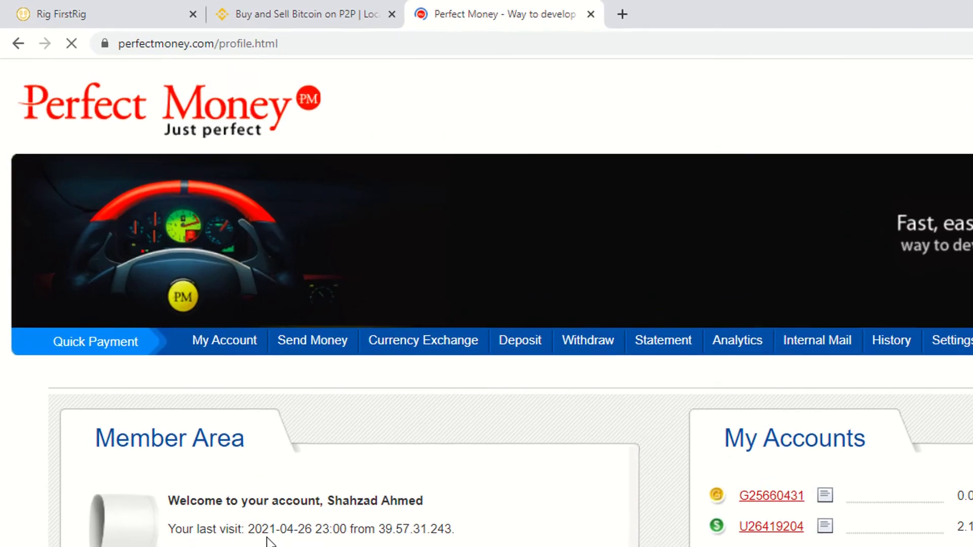
{"action": "scroll", "coordinate": [767, 508], "scroll_direction": "down", "scroll_amount": 3}
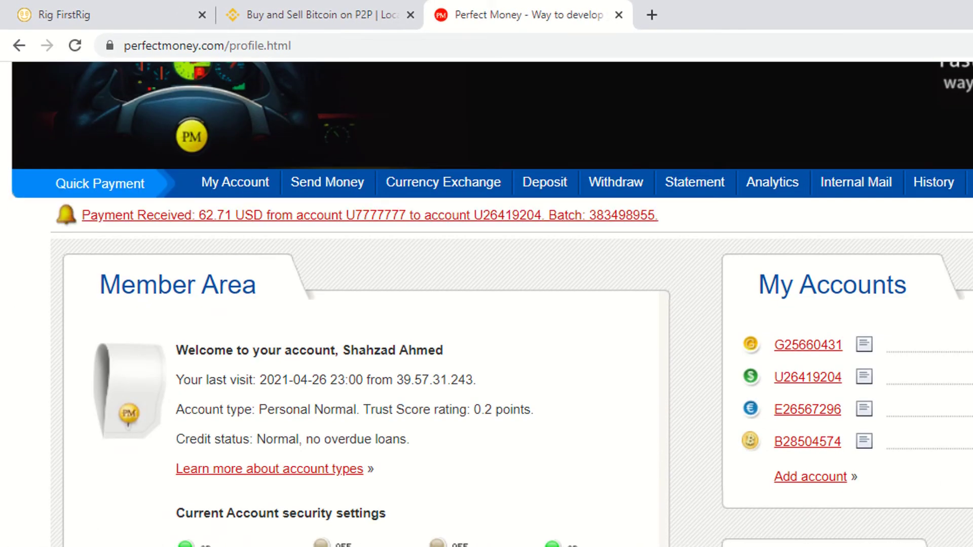
{"action": "triple_click", "coordinate": [807, 377]}
{"action": "left_click", "coordinate": [850, 522]}
{"action": "scroll", "coordinate": [138, 312], "scroll_direction": "down", "scroll_amount": 1}
{"action": "scroll", "coordinate": [139, 313], "scroll_direction": "down", "scroll_amount": 3}
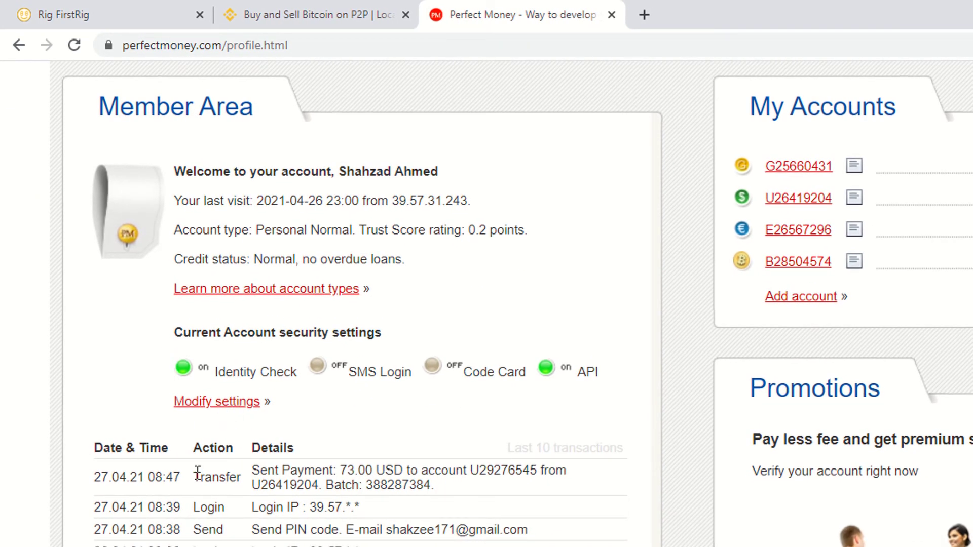
Capture the 73 USD transfer row with its column headings and save the image as pm2 in Documents.
{"action": "key", "text": "Print"}
{"action": "mouse_move", "coordinate": [79, 426]}
{"action": "left_mouse_down"}
{"action": "mouse_move", "coordinate": [561, 504]}
{"action": "mouse_move", "coordinate": [644, 499]}
{"action": "left_mouse_up"}
{"action": "left_click", "coordinate": [581, 514]}
{"action": "key", "text": "Print"}
{"action": "mouse_move", "coordinate": [78, 428]}
{"action": "left_mouse_down"}
{"action": "mouse_move", "coordinate": [174, 465]}
{"action": "mouse_move", "coordinate": [612, 493]}
{"action": "left_mouse_up"}
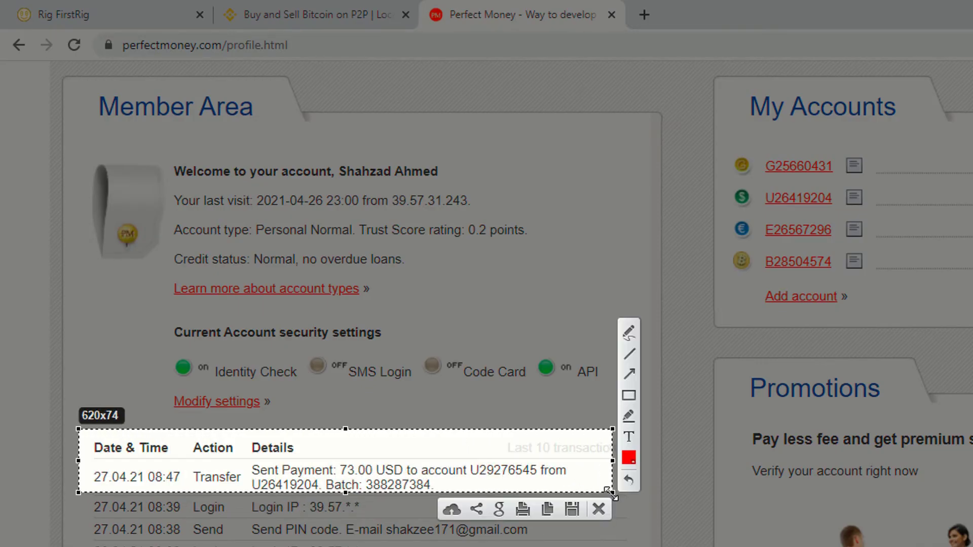
{"action": "left_click", "coordinate": [567, 508]}
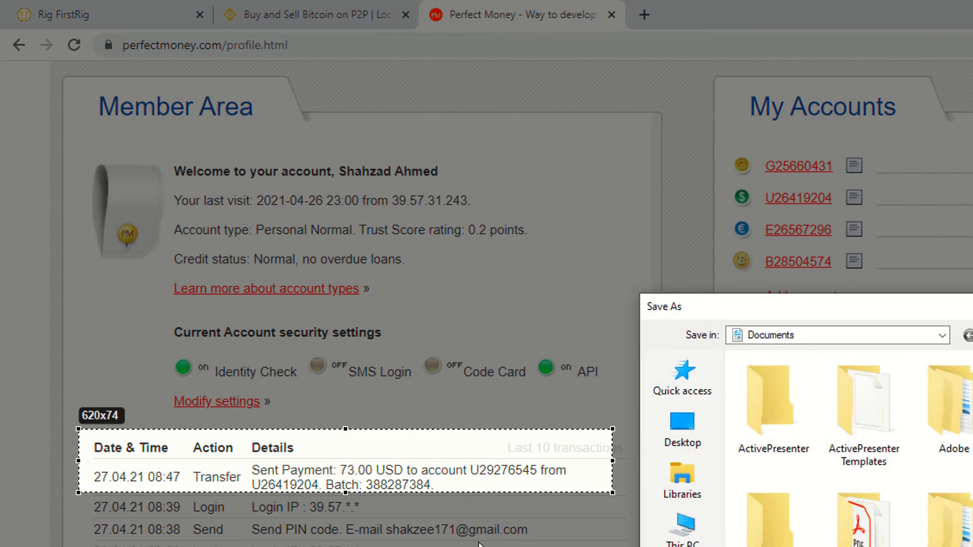
{"action": "key", "text": "Return"}
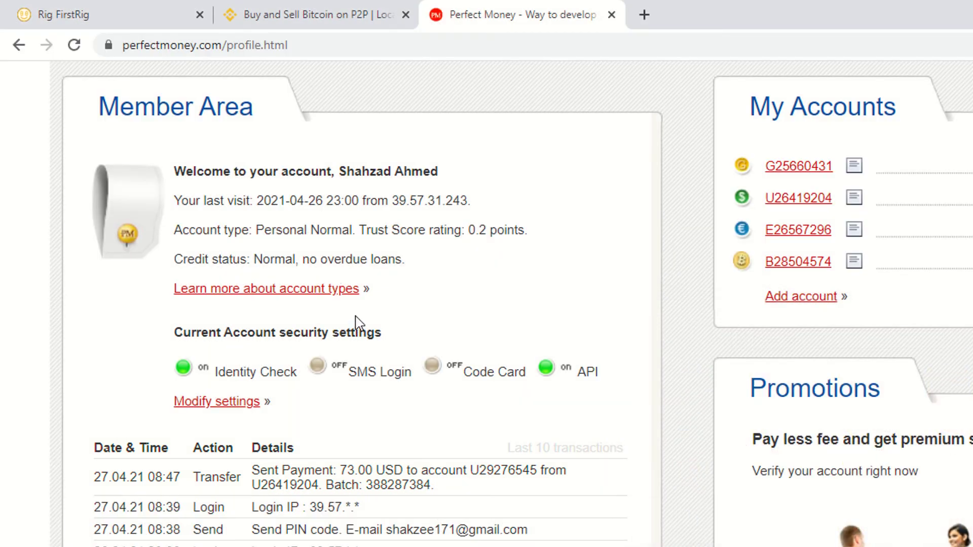
Switch to Binance, attach the pm2 screenshot to the order chat and check the sent image enlarged.
{"action": "left_click", "coordinate": [267, 11]}
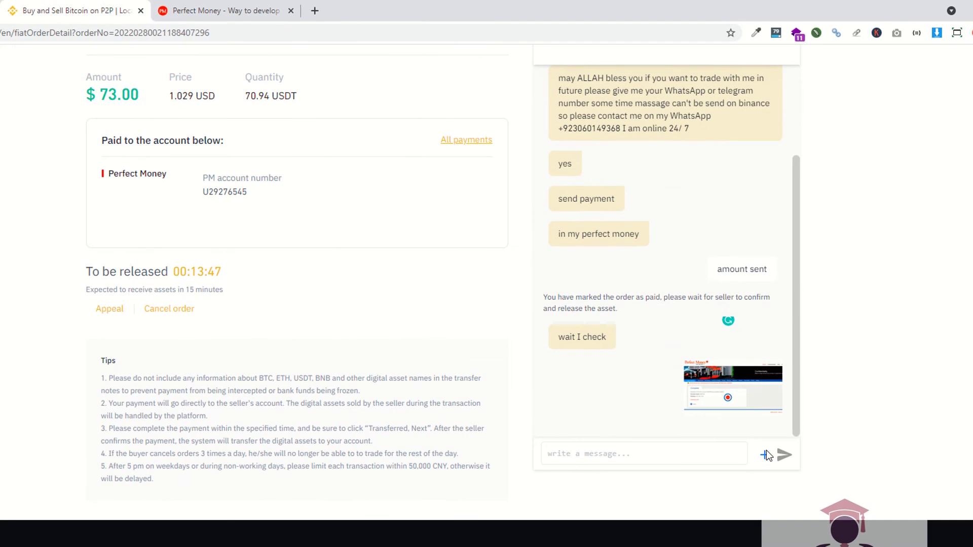
{"action": "left_click", "coordinate": [766, 453]}
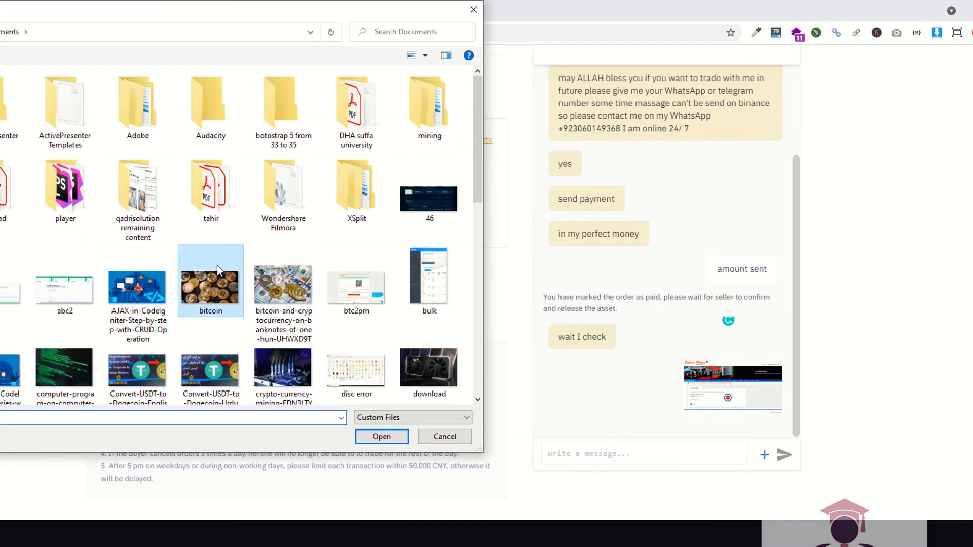
{"action": "type", "text": "png"}
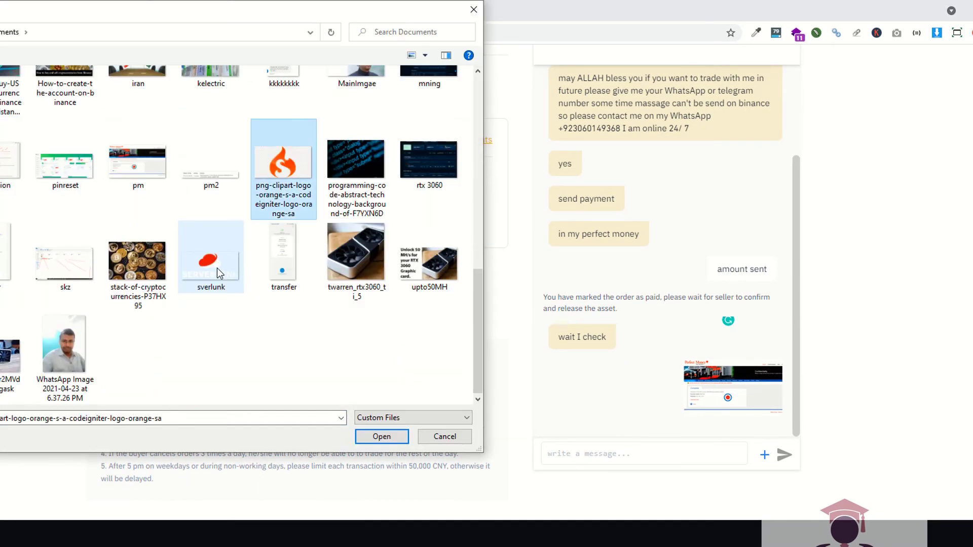
{"action": "double_click", "coordinate": [208, 184]}
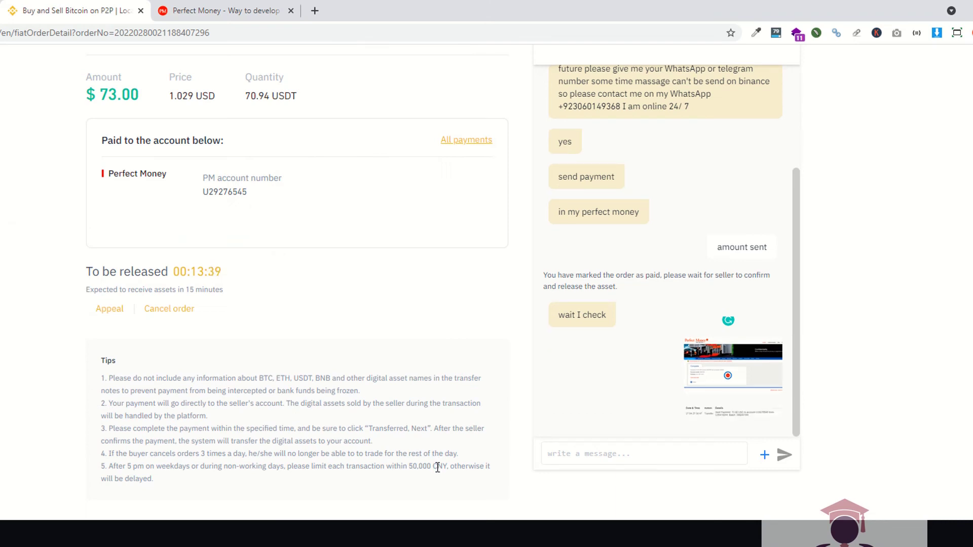
{"action": "left_click", "coordinate": [703, 409]}
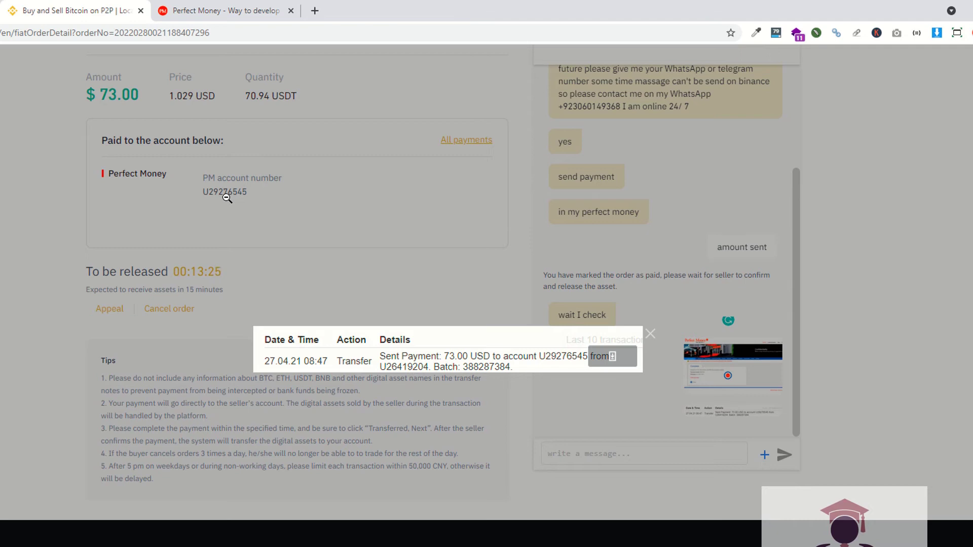
{"action": "left_click", "coordinate": [366, 280]}
Open the P2P order history, show only orders in processing and check the 73 USD order's status.
{"action": "scroll", "coordinate": [341, 320], "scroll_direction": "up", "scroll_amount": 3}
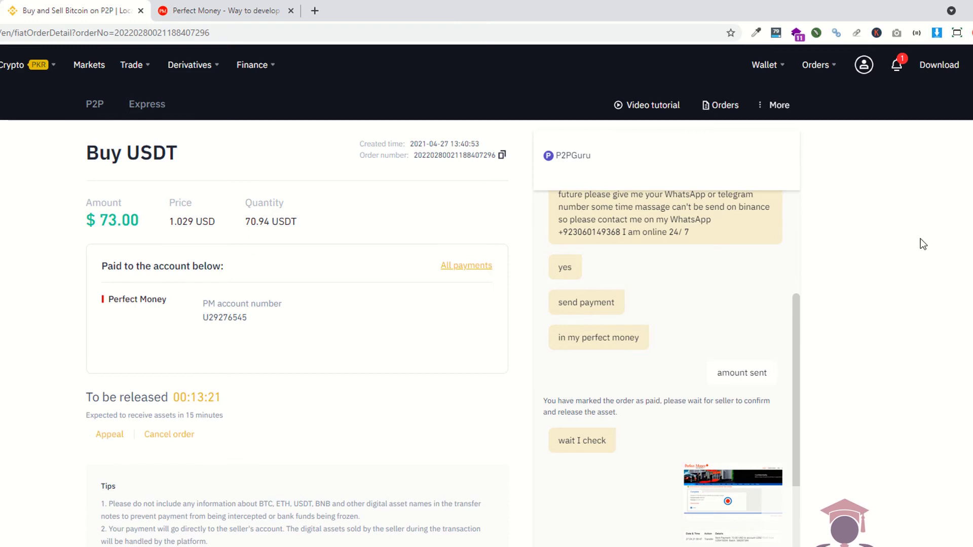
{"action": "mouse_move", "coordinate": [823, 73]}
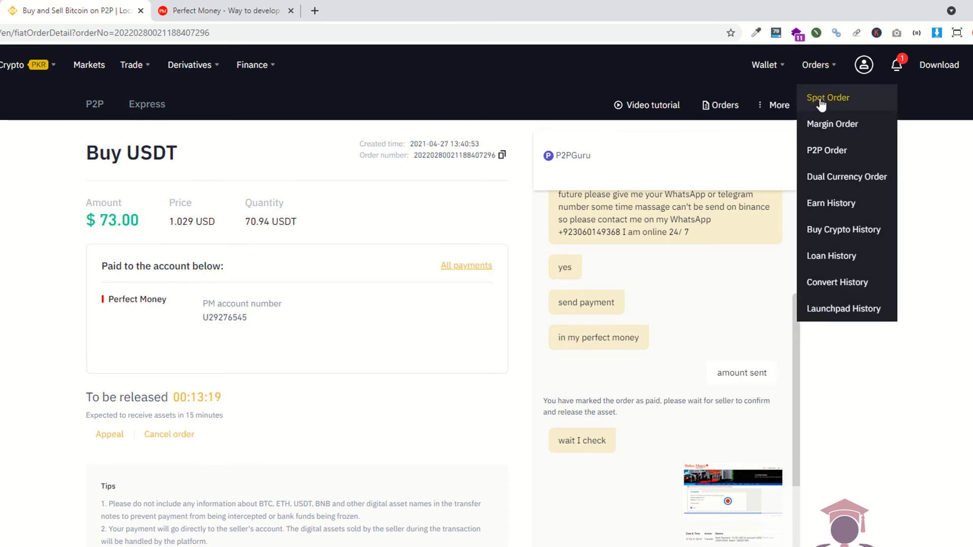
{"action": "left_click", "coordinate": [830, 153]}
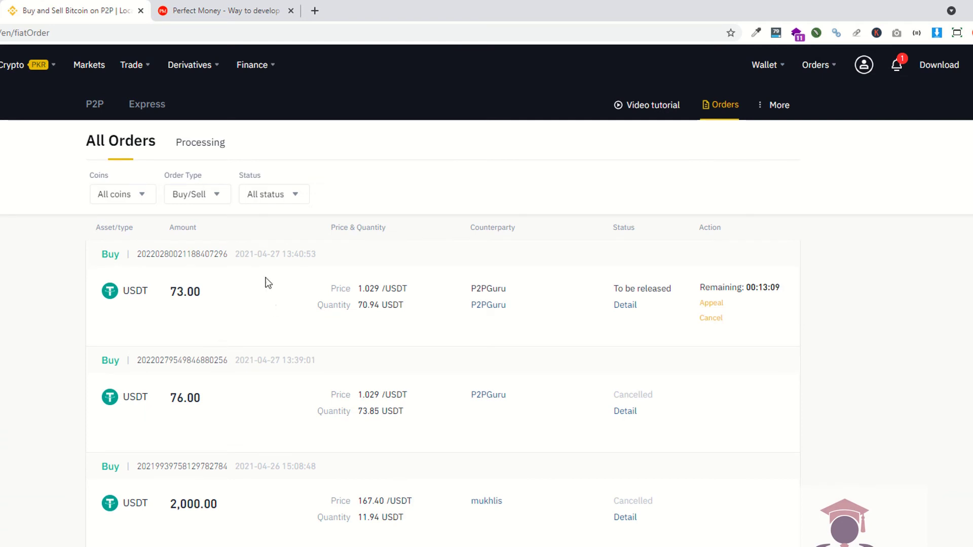
{"action": "left_click", "coordinate": [205, 143]}
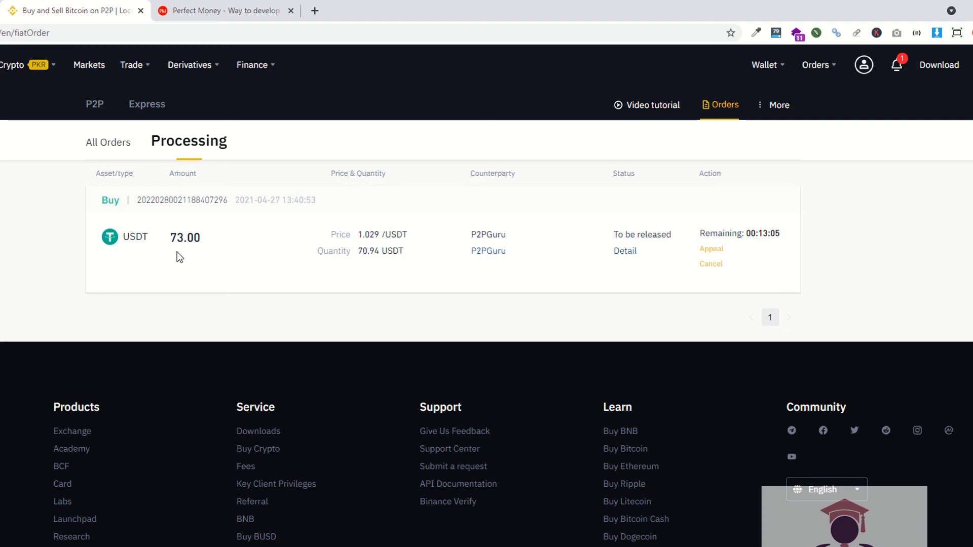
{"action": "double_click", "coordinate": [185, 237]}
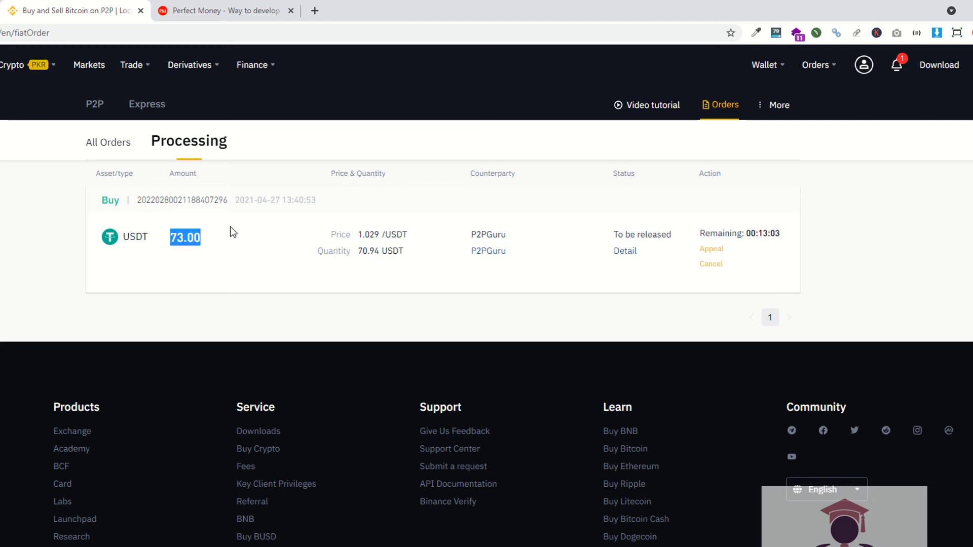
List all P2P orders and check the remaining release time of the 73 USD order.
{"action": "left_click", "coordinate": [126, 144]}
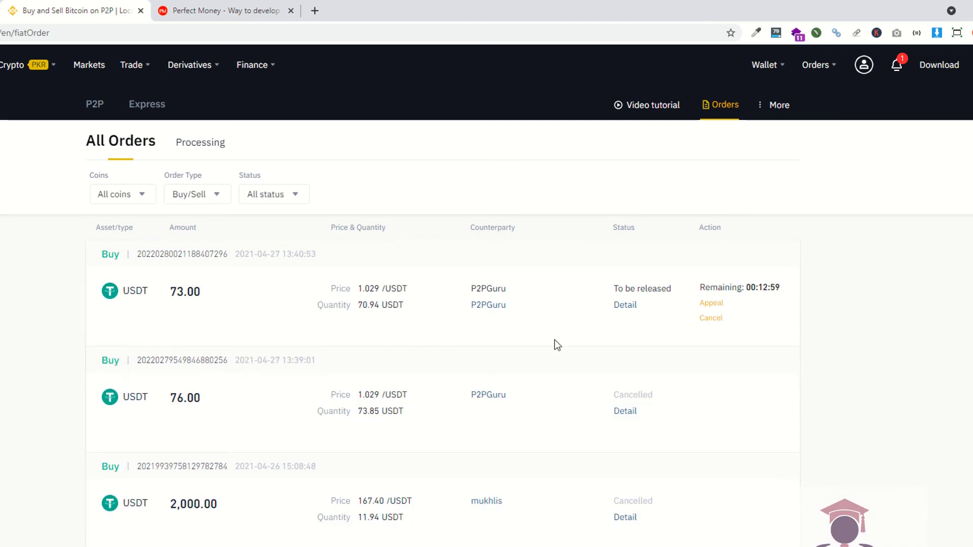
{"action": "scroll", "coordinate": [601, 313], "scroll_direction": "down", "scroll_amount": 1}
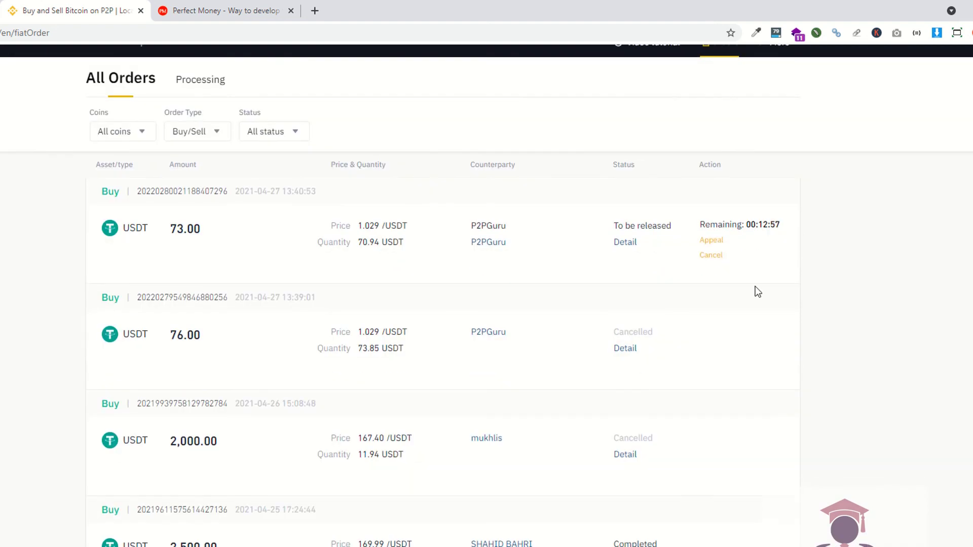
{"action": "left_click_drag", "start_coordinate": [701, 224], "coordinate": [787, 227]}
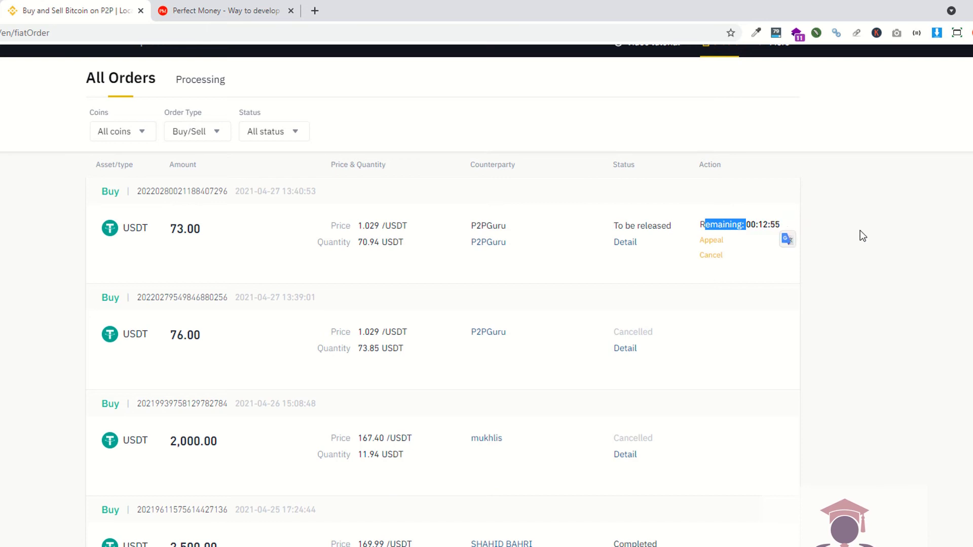
{"action": "scroll", "coordinate": [709, 267], "scroll_direction": "up", "scroll_amount": 1}
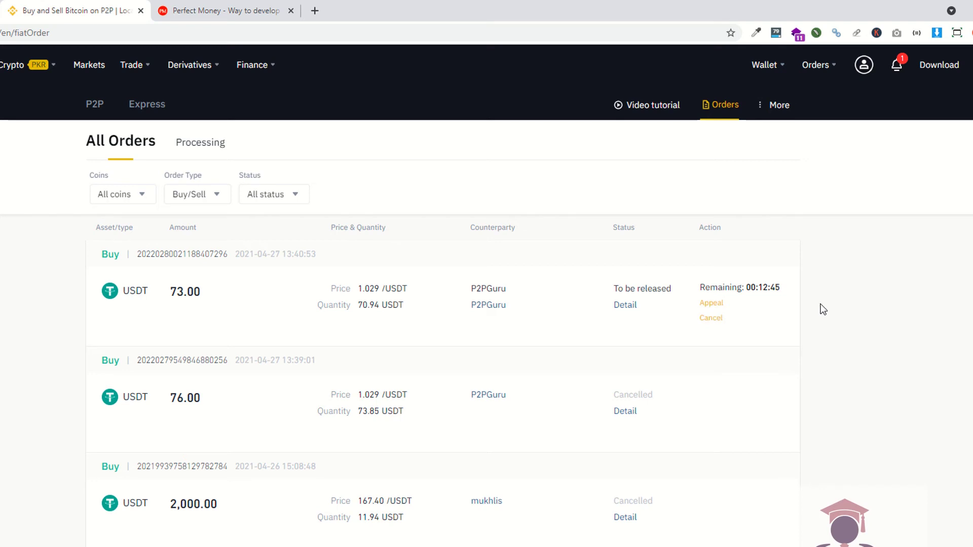
Review the statuses of the earlier USDT purchases in the full order list.
{"action": "scroll", "coordinate": [390, 370], "scroll_direction": "down", "scroll_amount": 1}
{"action": "triple_click", "coordinate": [632, 335]}
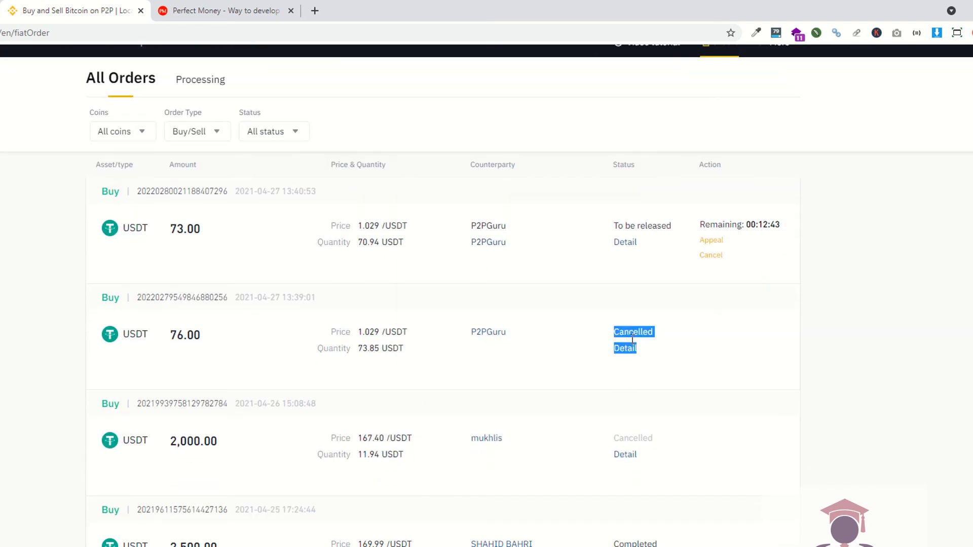
{"action": "left_click_drag", "start_coordinate": [598, 438], "coordinate": [669, 456]}
{"action": "scroll", "coordinate": [674, 446], "scroll_direction": "down", "scroll_amount": 2}
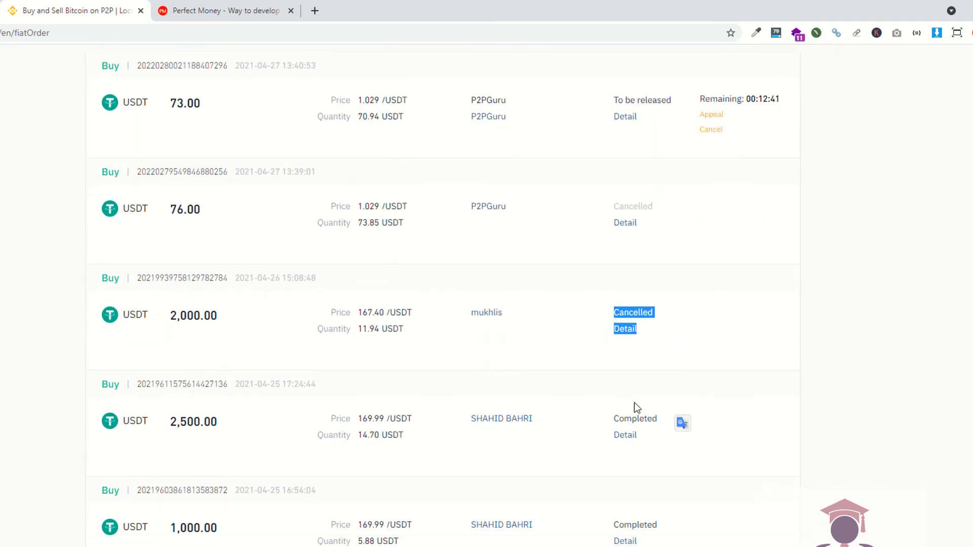
{"action": "scroll", "coordinate": [632, 406], "scroll_direction": "down", "scroll_amount": 3}
{"action": "scroll", "coordinate": [630, 401], "scroll_direction": "down", "scroll_amount": 2}
{"action": "left_click_drag", "start_coordinate": [612, 318], "coordinate": [641, 537]}
{"action": "left_click", "coordinate": [796, 419]}
{"action": "scroll", "coordinate": [786, 416], "scroll_direction": "up", "scroll_amount": 10}
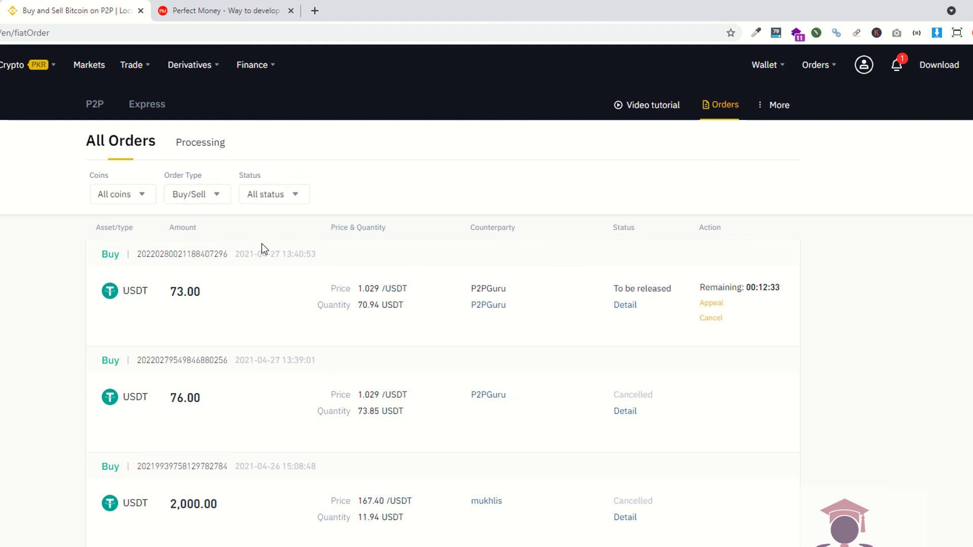
Open the 73 USD order's details and check the seller chat, release countdown and order status.
{"action": "left_click", "coordinate": [628, 306]}
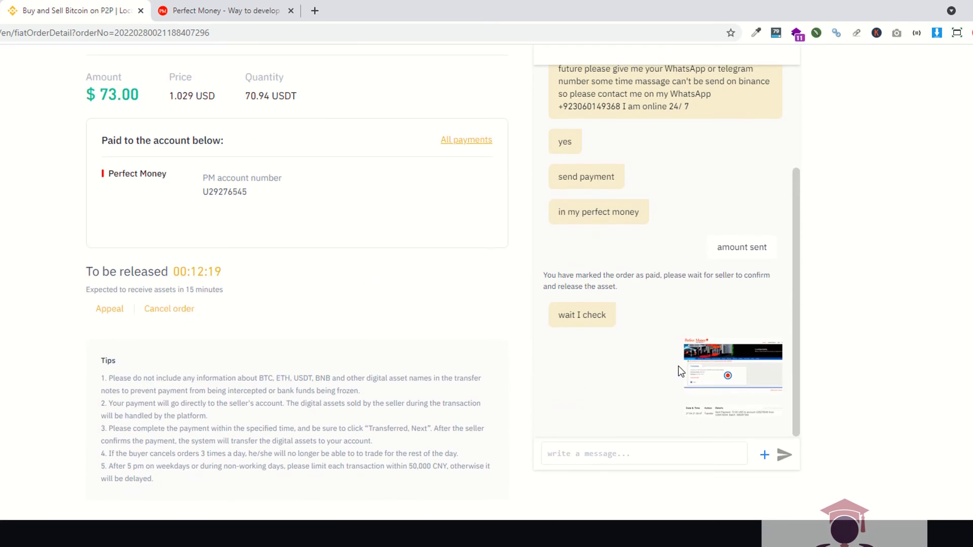
{"action": "scroll", "coordinate": [655, 317], "scroll_direction": "up", "scroll_amount": 5}
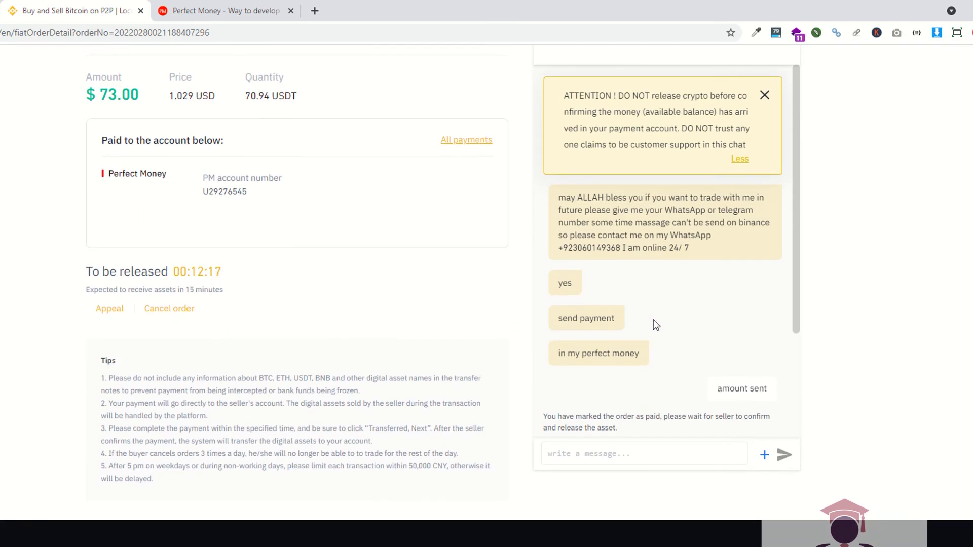
{"action": "scroll", "coordinate": [652, 320], "scroll_direction": "down", "scroll_amount": 3}
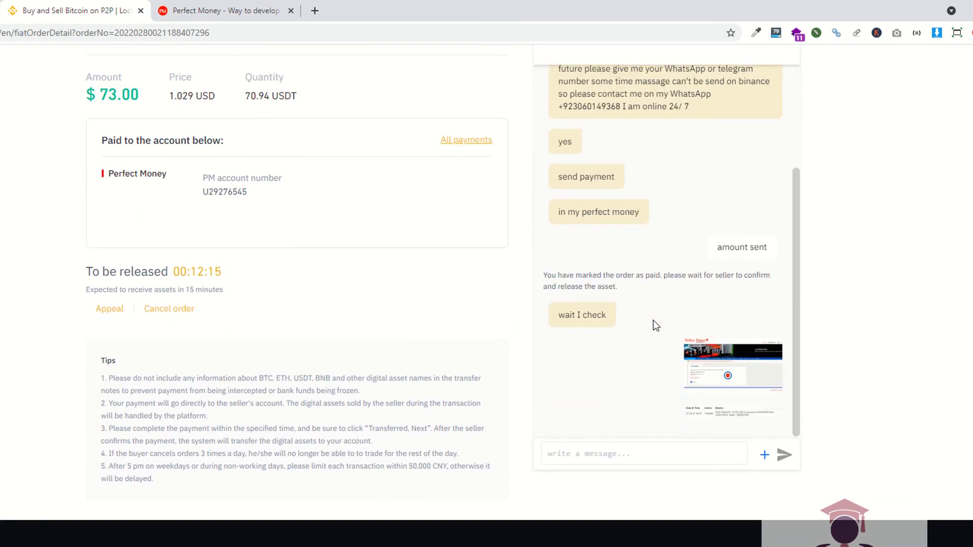
{"action": "left_click_drag", "start_coordinate": [177, 271], "coordinate": [239, 263]}
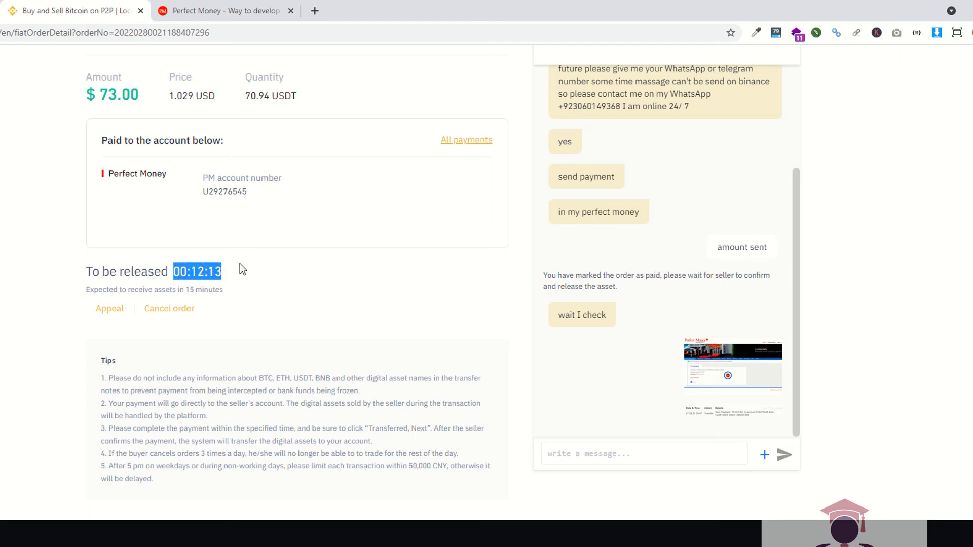
{"action": "scroll", "coordinate": [278, 271], "scroll_direction": "up", "scroll_amount": 3}
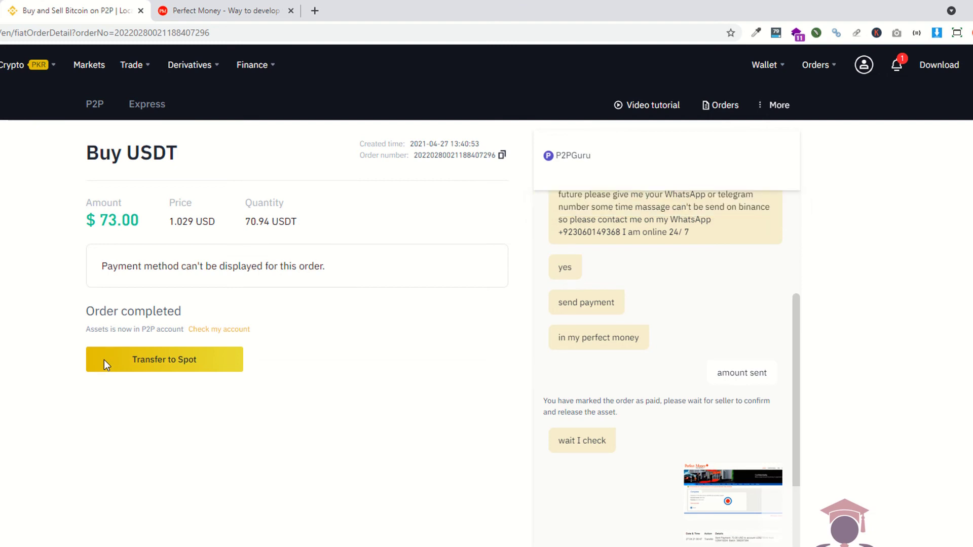
{"action": "scroll", "coordinate": [315, 375], "scroll_direction": "down", "scroll_amount": 1}
{"action": "scroll", "coordinate": [314, 376], "scroll_direction": "up", "scroll_amount": 1}
Return to the P2P order history and check the 73 USD order's amount and USDT quantity.
{"action": "mouse_move", "coordinate": [817, 65]}
{"action": "left_click", "coordinate": [831, 151]}
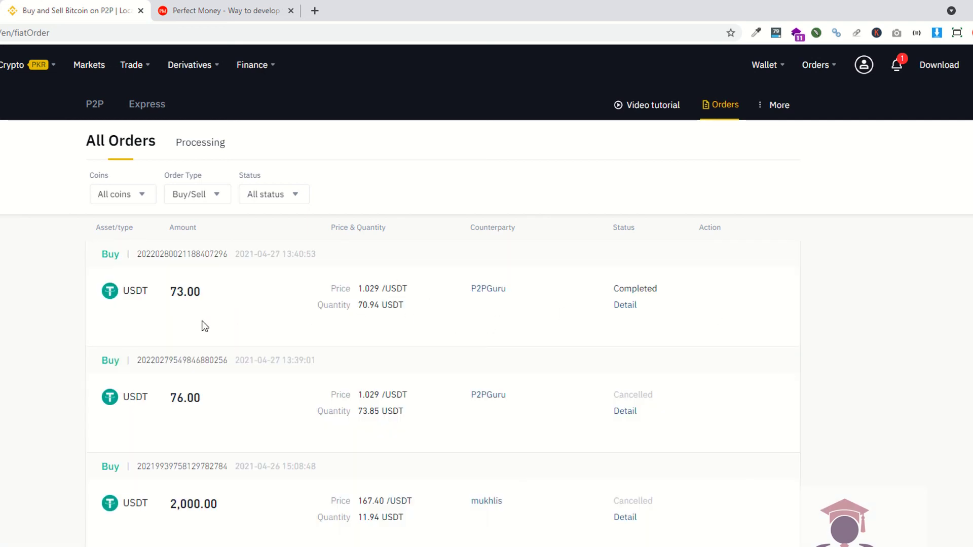
{"action": "left_click_drag", "start_coordinate": [169, 292], "coordinate": [210, 285]}
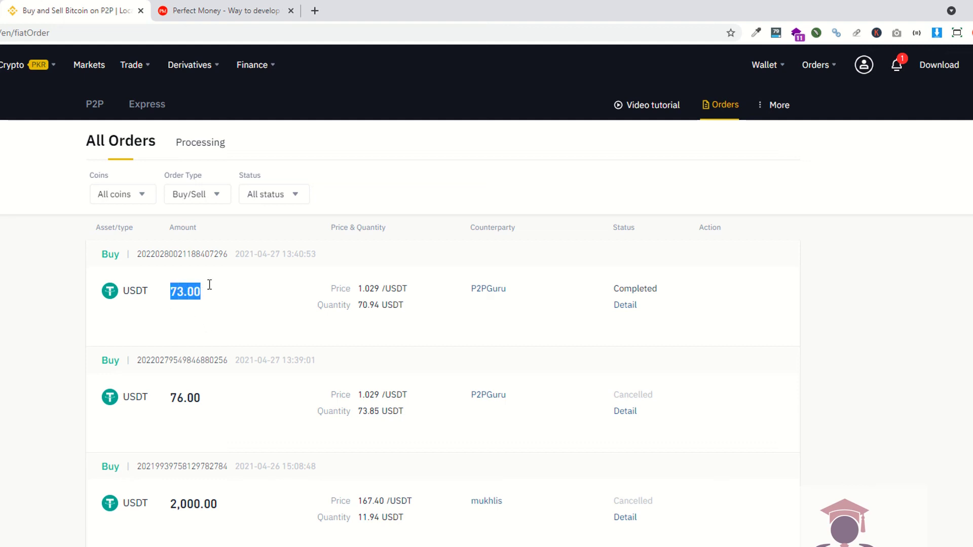
{"action": "left_click", "coordinate": [188, 310]}
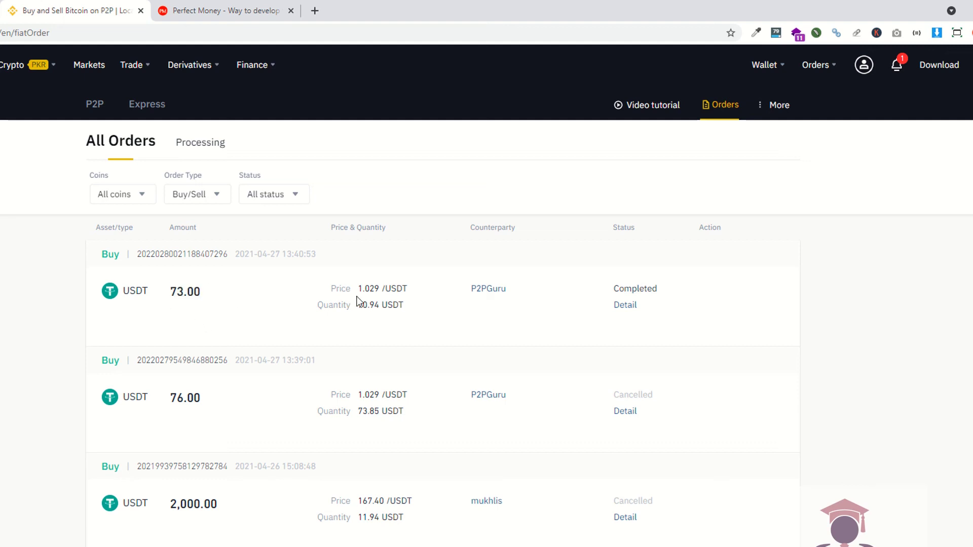
{"action": "double_click", "coordinate": [393, 306]}
{"action": "double_click", "coordinate": [368, 306]}
{"action": "left_click", "coordinate": [375, 341]}
Open the Fiat and Spot wallet and check its total balance and USDT holding.
{"action": "mouse_move", "coordinate": [765, 64]}
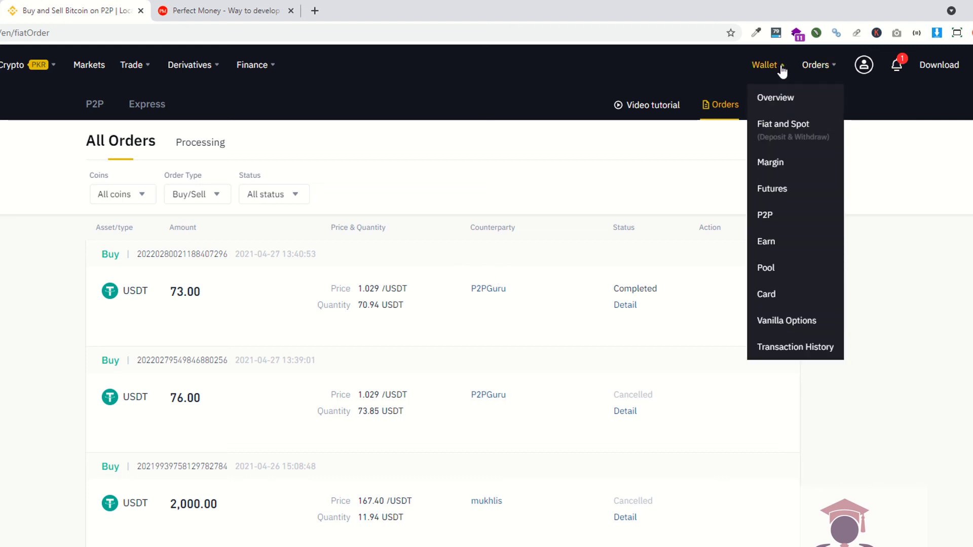
{"action": "left_click", "coordinate": [767, 133]}
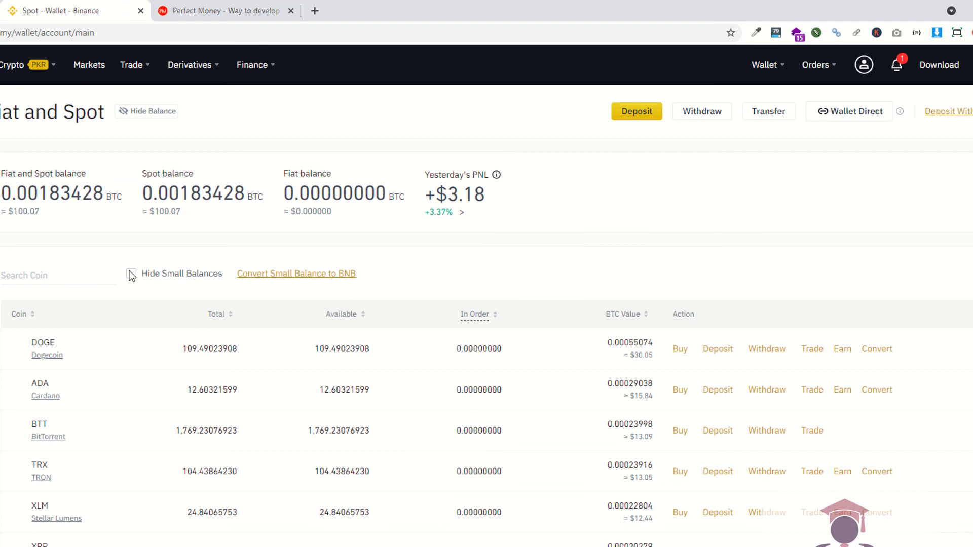
{"action": "left_click_drag", "start_coordinate": [14, 212], "coordinate": [35, 215]}
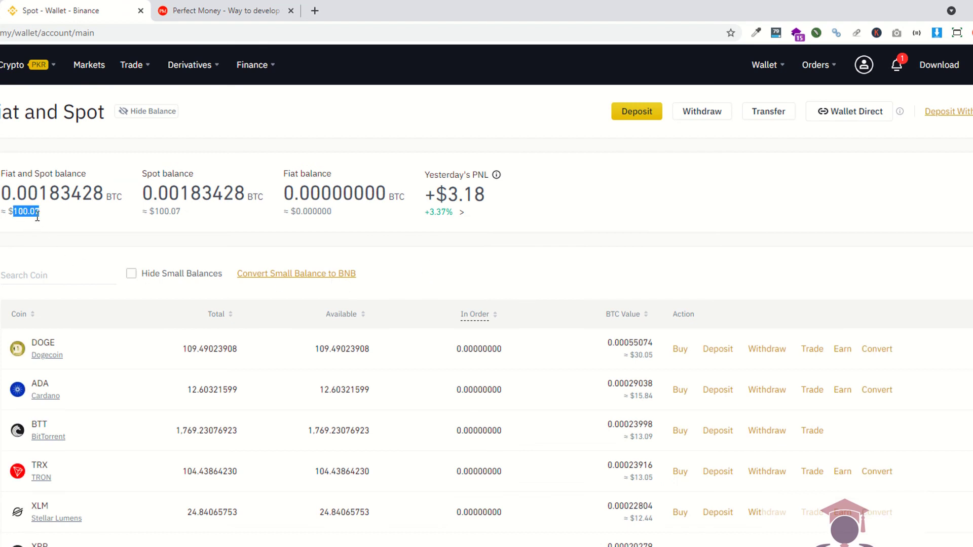
{"action": "scroll", "coordinate": [163, 274], "scroll_direction": "down", "scroll_amount": 4}
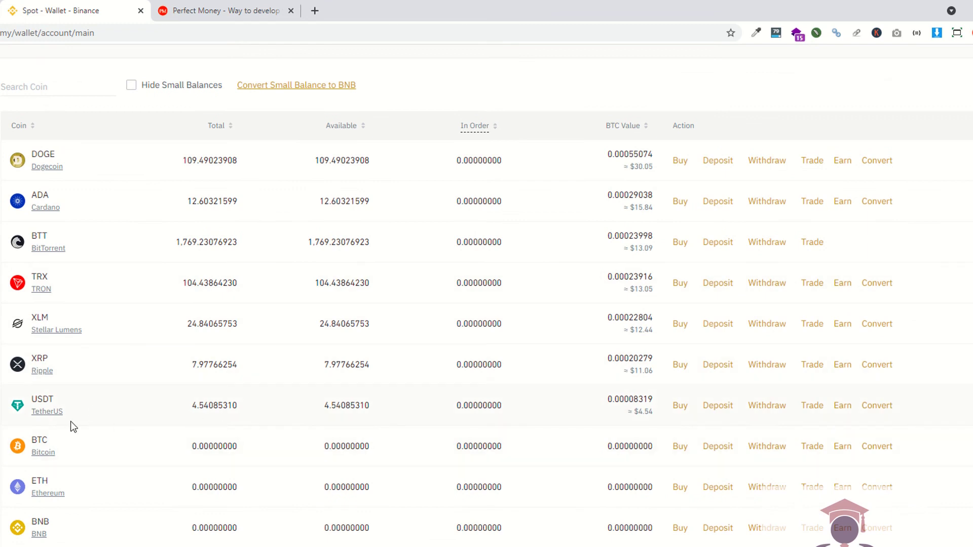
{"action": "left_click_drag", "start_coordinate": [189, 405], "coordinate": [242, 403]}
{"action": "left_click", "coordinate": [182, 427]}
{"action": "scroll", "coordinate": [167, 429], "scroll_direction": "up", "scroll_amount": 4}
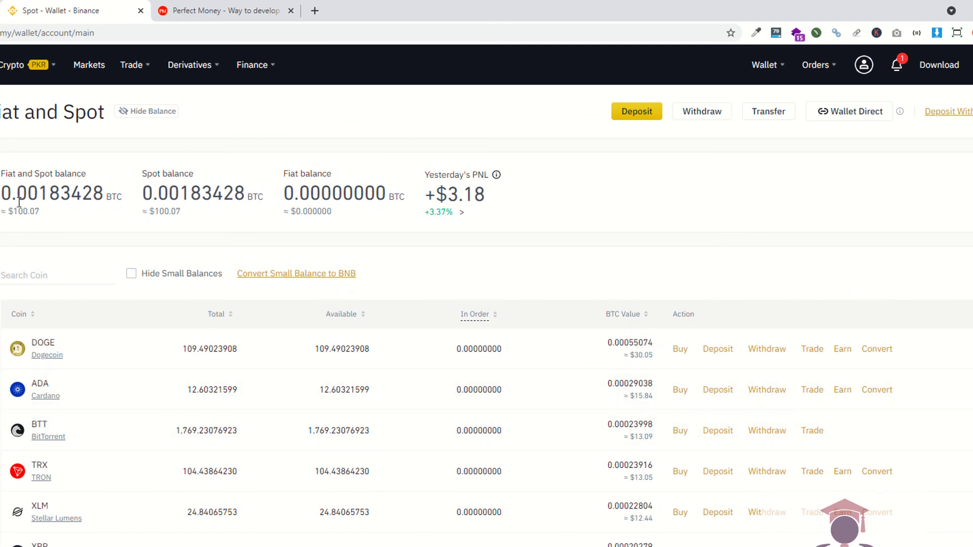
{"action": "left_click_drag", "start_coordinate": [7, 211], "coordinate": [41, 212]}
{"action": "left_click", "coordinate": [49, 217]}
Open the P2P wallet, reveal the hidden balances and check the estimated value.
{"action": "mouse_move", "coordinate": [771, 72]}
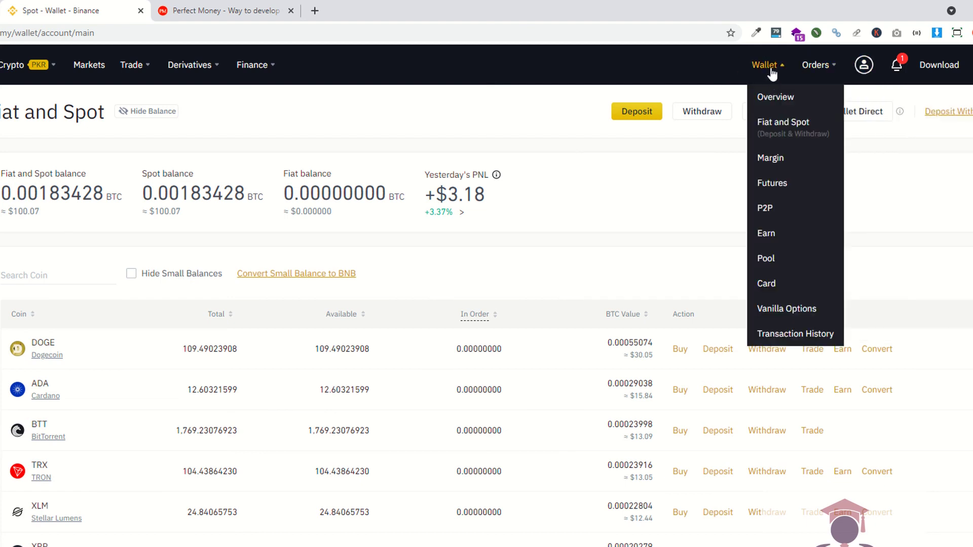
{"action": "left_click", "coordinate": [766, 207]}
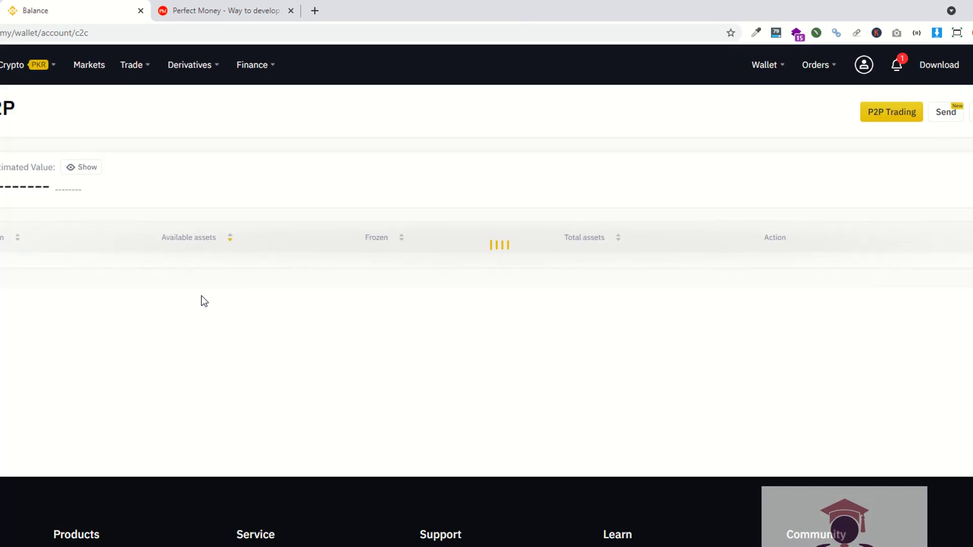
{"action": "left_click", "coordinate": [89, 170]}
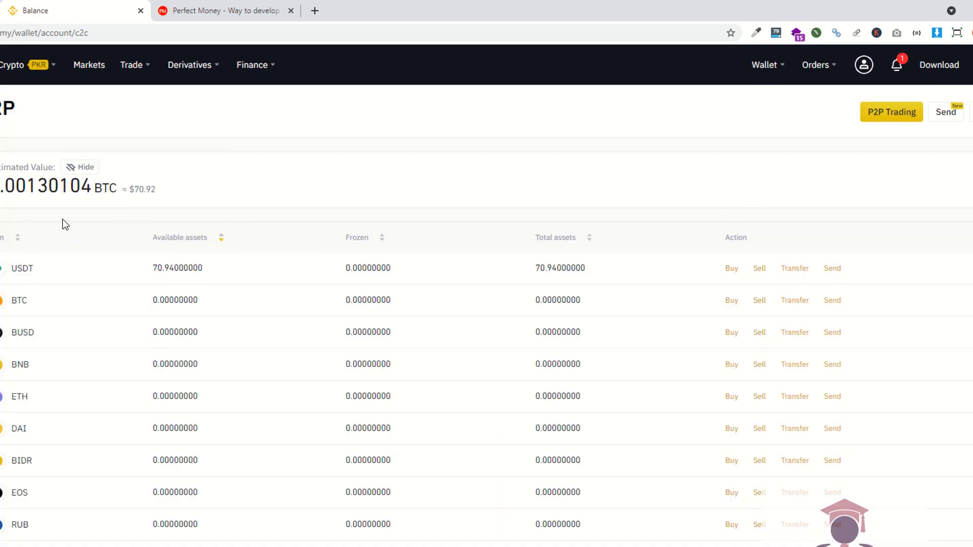
{"action": "left_click_drag", "start_coordinate": [129, 189], "coordinate": [134, 189]}
Transfer the maximum 70.94 USDT from the P2P wallet to the Spot Wallet and return to the balance page.
{"action": "left_click", "coordinate": [798, 271]}
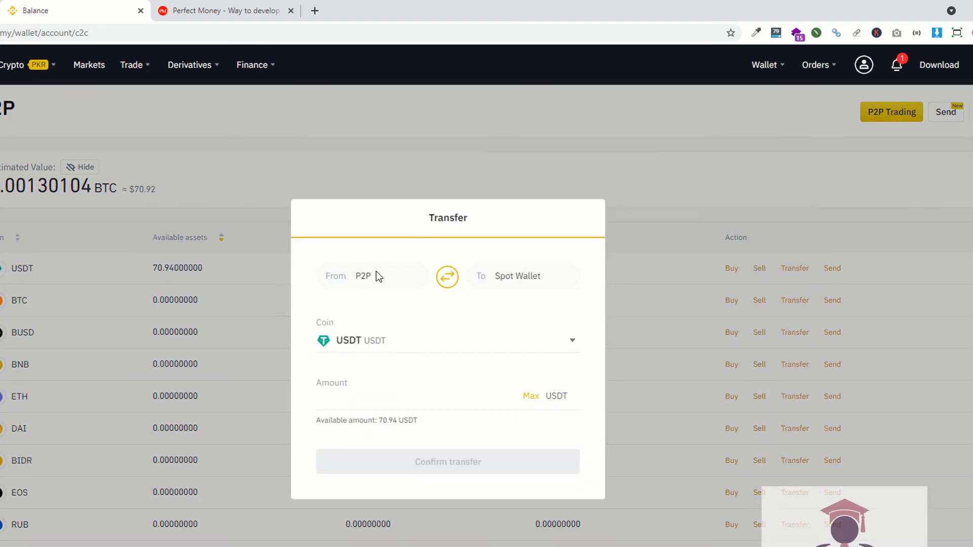
{"action": "left_click", "coordinate": [359, 398]}
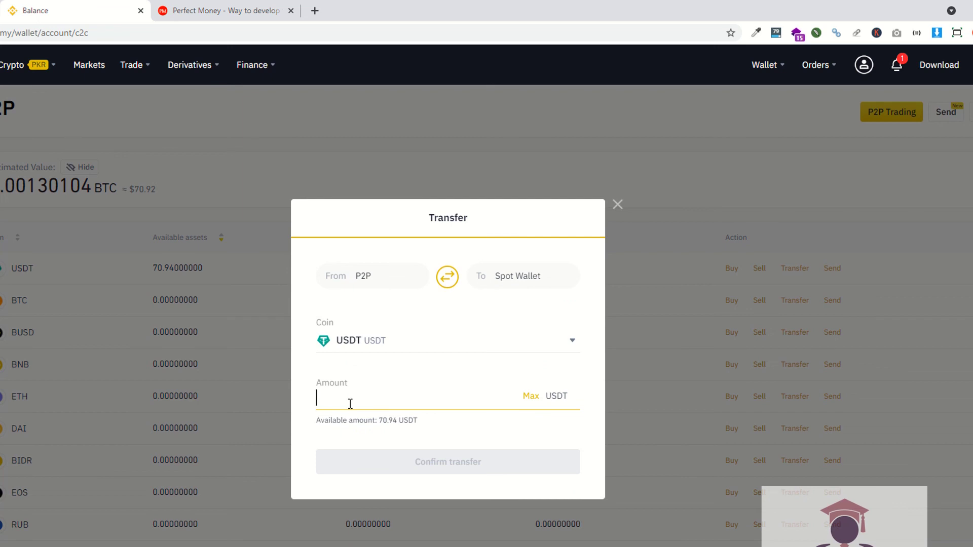
{"action": "left_click", "coordinate": [606, 202]}
{"action": "left_click", "coordinate": [531, 396]}
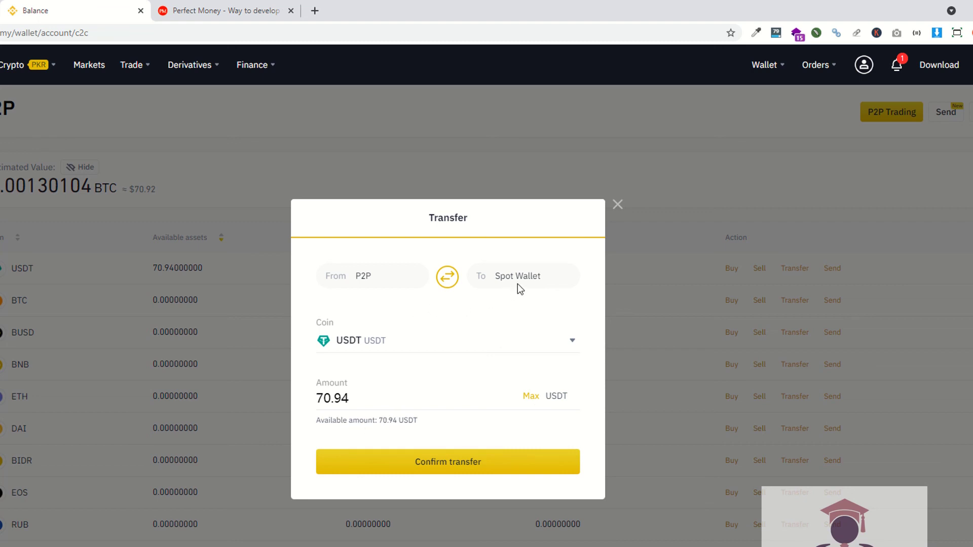
{"action": "left_click", "coordinate": [449, 468]}
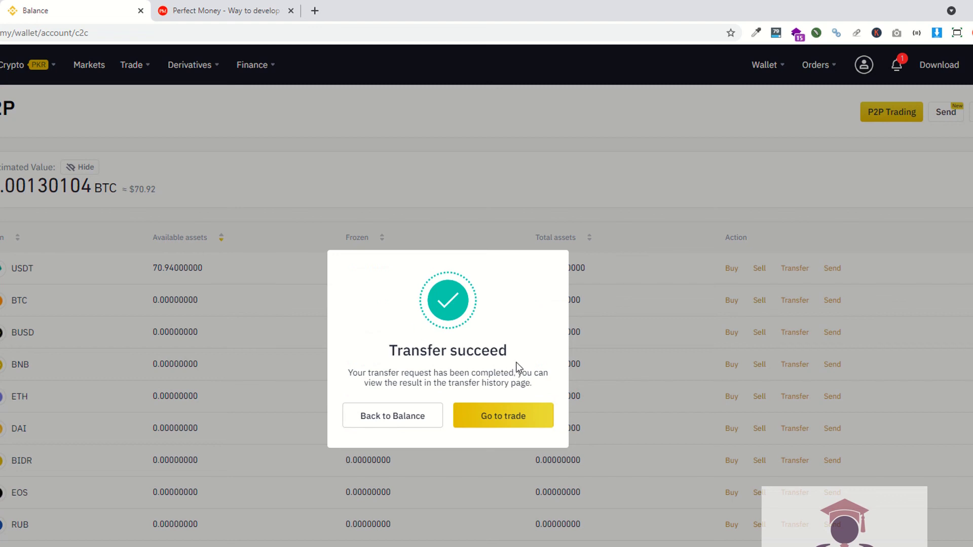
{"action": "left_click", "coordinate": [375, 422]}
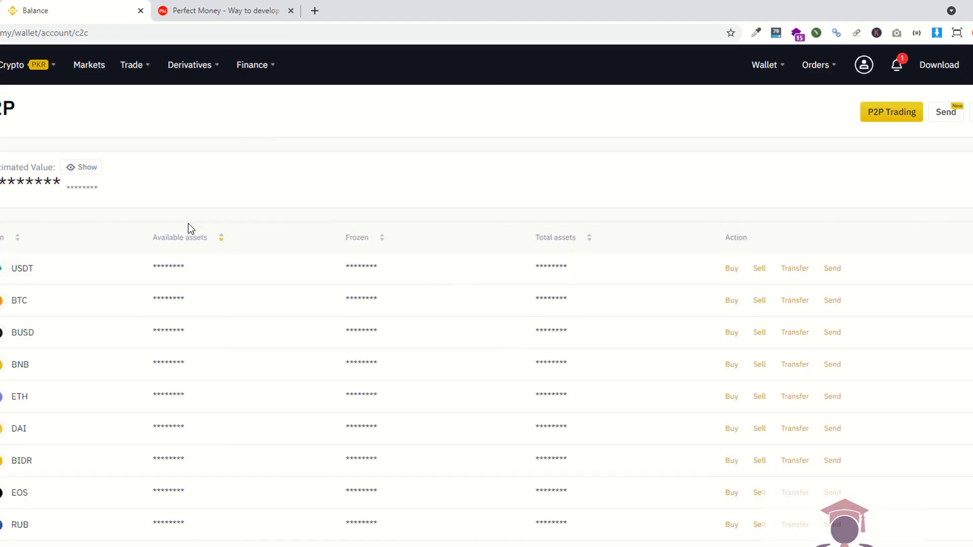
Reveal the P2P balances, and check the total and USDT balances in the Fiat and Spot wallet.
{"action": "left_click", "coordinate": [80, 169]}
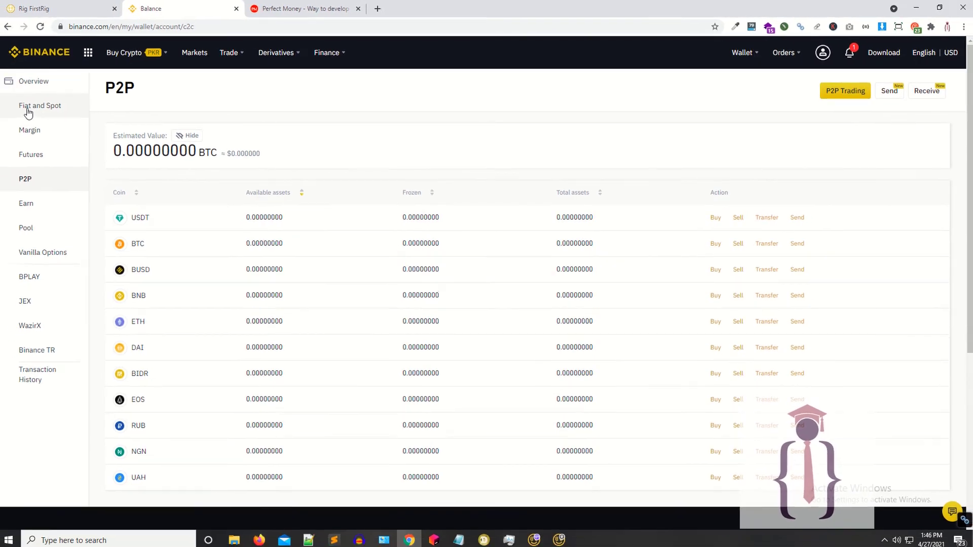
{"action": "left_click", "coordinate": [28, 108]}
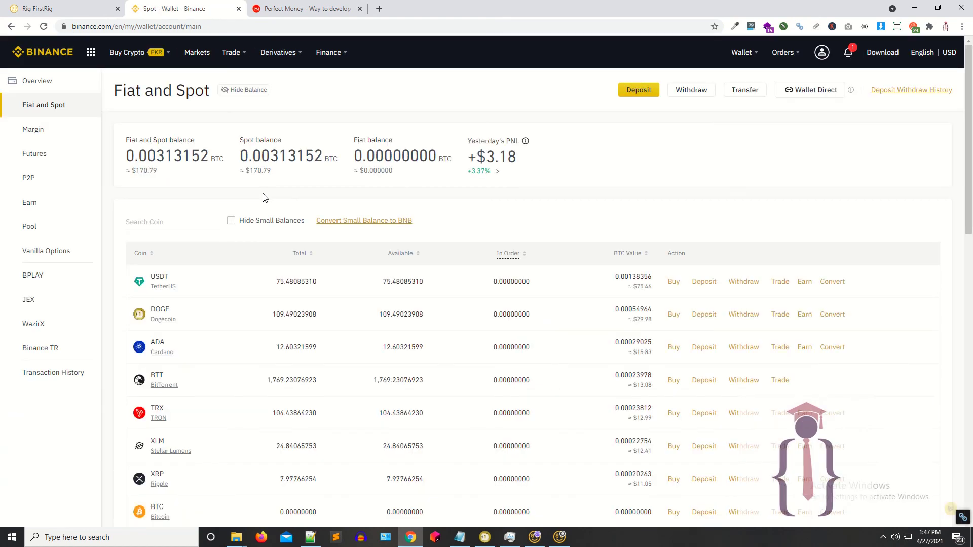
{"action": "left_click_drag", "start_coordinate": [138, 173], "coordinate": [161, 175]}
{"action": "left_click", "coordinate": [161, 175]}
{"action": "left_click", "coordinate": [150, 191]}
{"action": "scroll", "coordinate": [203, 230], "scroll_direction": "down", "scroll_amount": 1}
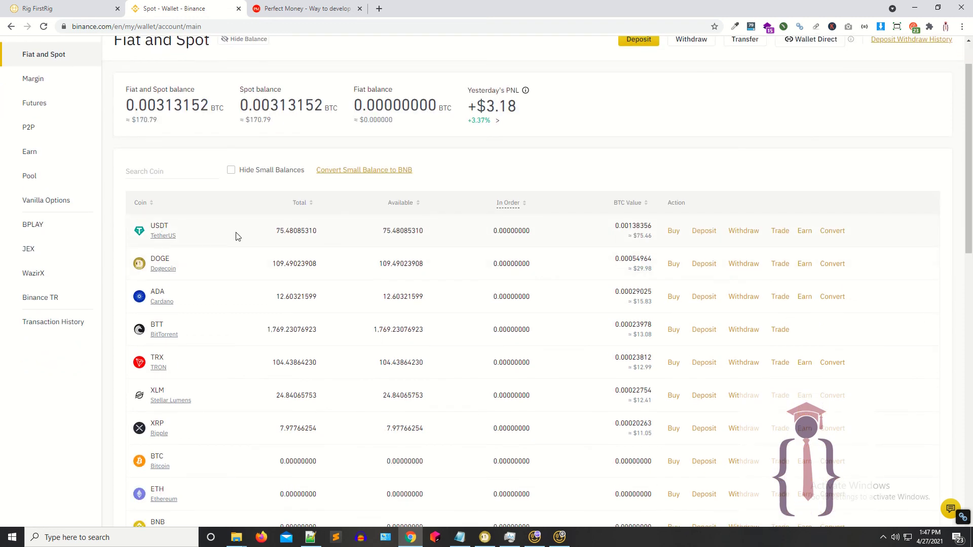
{"action": "left_click_drag", "start_coordinate": [274, 232], "coordinate": [324, 238]}
{"action": "left_click", "coordinate": [738, 185]}
Open the USDT deposit page from the Spot wallet and examine the ERC20 deposit address.
{"action": "left_click", "coordinate": [704, 231]}
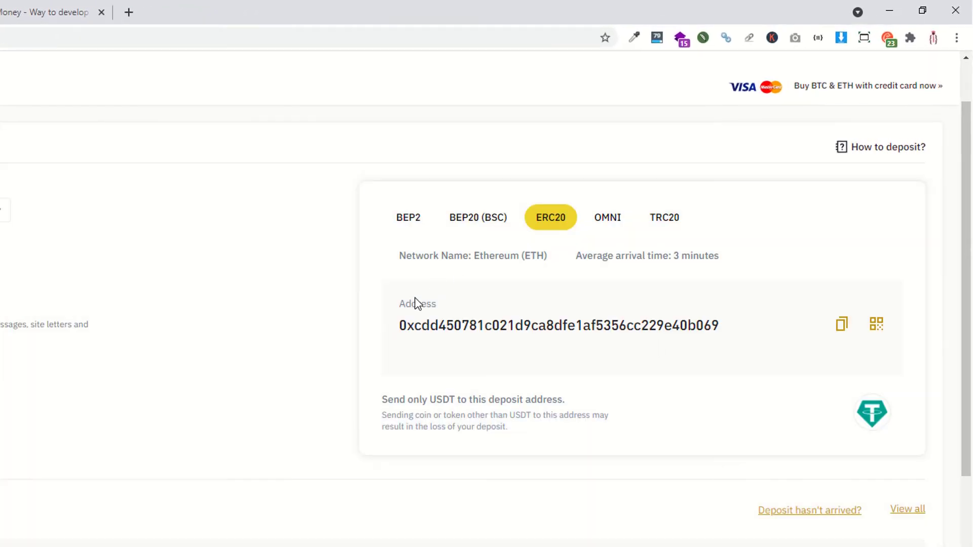
{"action": "left_click_drag", "start_coordinate": [719, 325], "coordinate": [680, 325]}
{"action": "left_click", "coordinate": [514, 365]}
{"action": "left_click_drag", "start_coordinate": [407, 327], "coordinate": [728, 337]}
{"action": "left_click", "coordinate": [602, 355]}
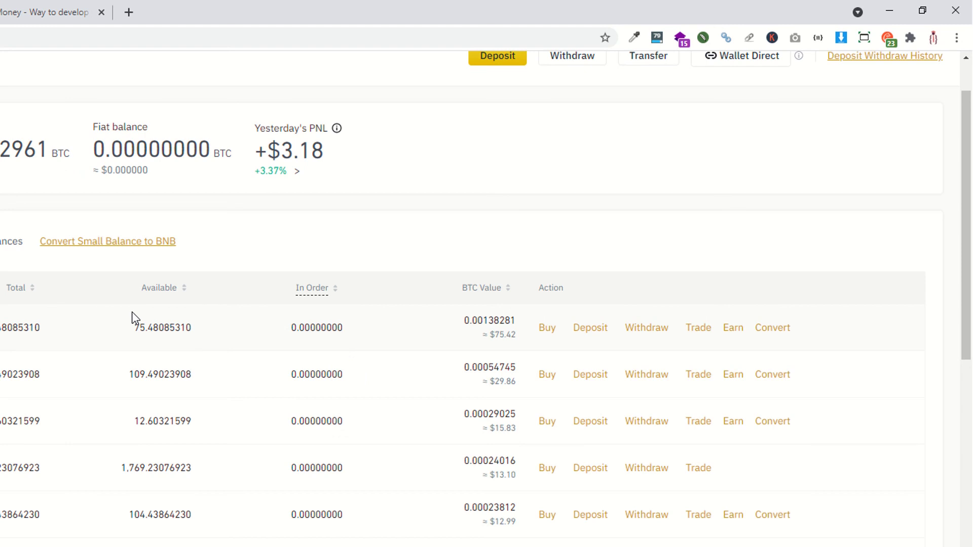
Open the USDT withdrawal form, dismiss its coin selection guide and return to the Fiat and Spot wallet.
{"action": "left_click", "coordinate": [645, 328]}
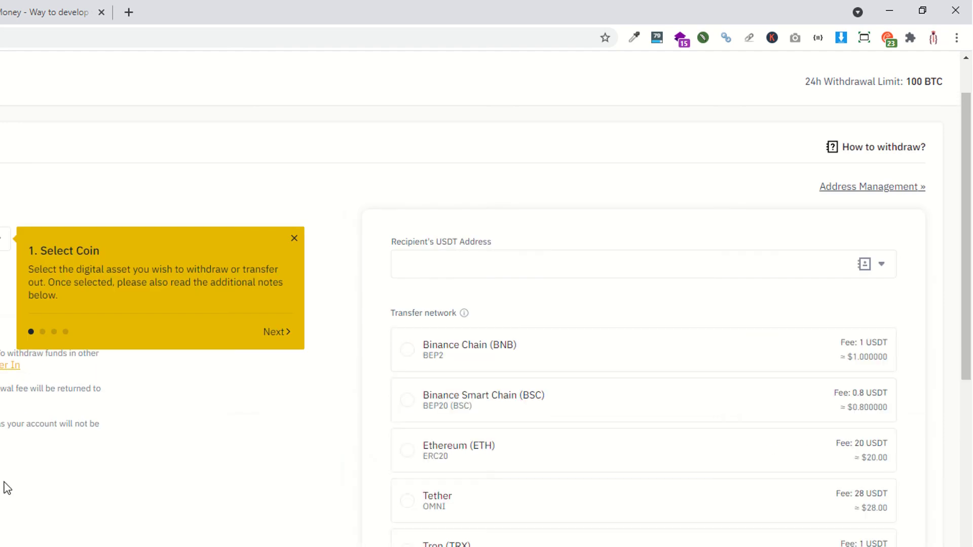
{"action": "left_click", "coordinate": [293, 239]}
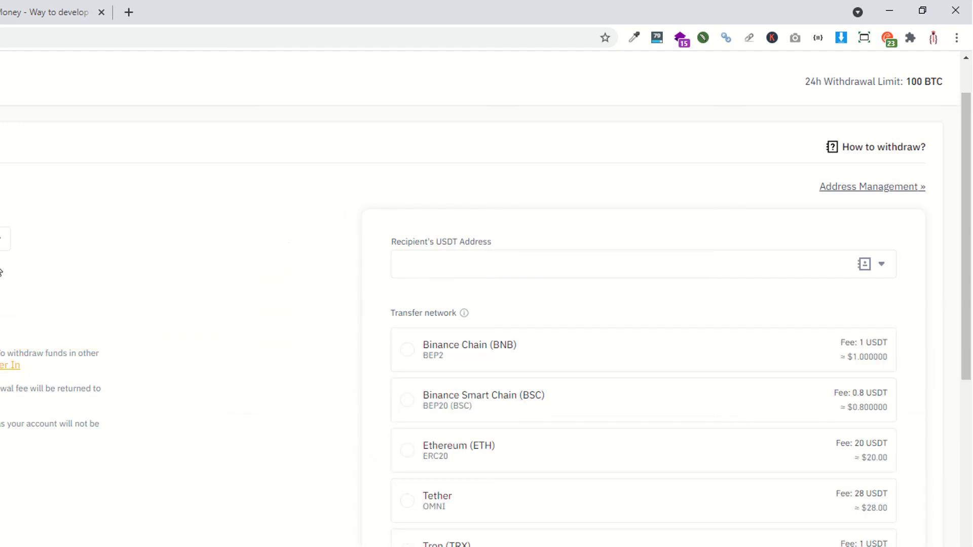
{"action": "key", "text": "alt+Left"}
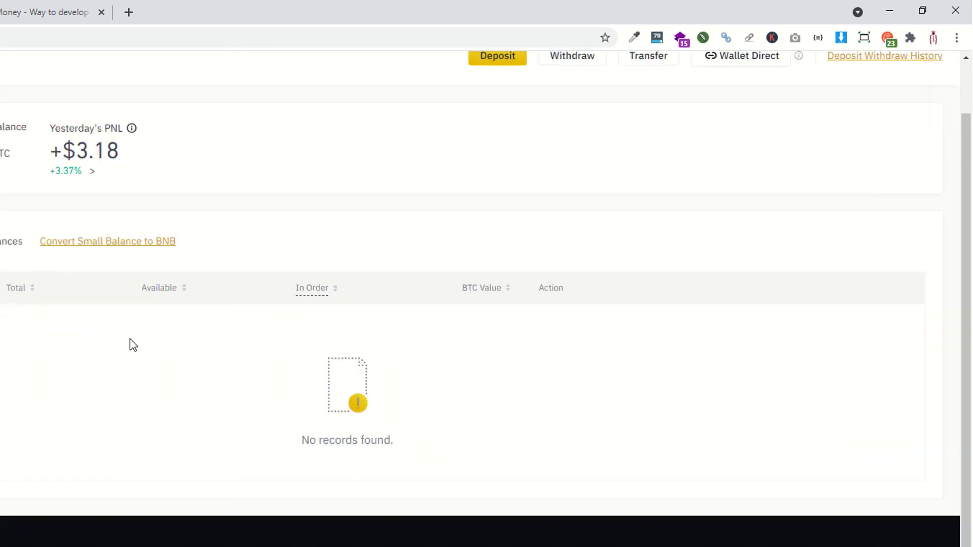